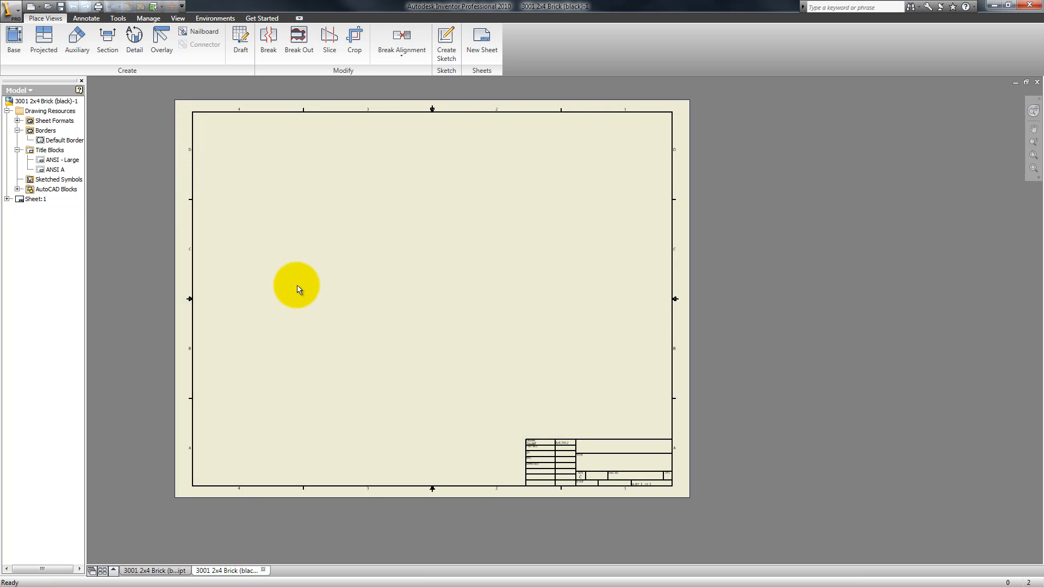
# Place a Front-orientation base view of the brick at 5 : 1 scale, left of the sheet's centre.
pyautogui.press('Home')
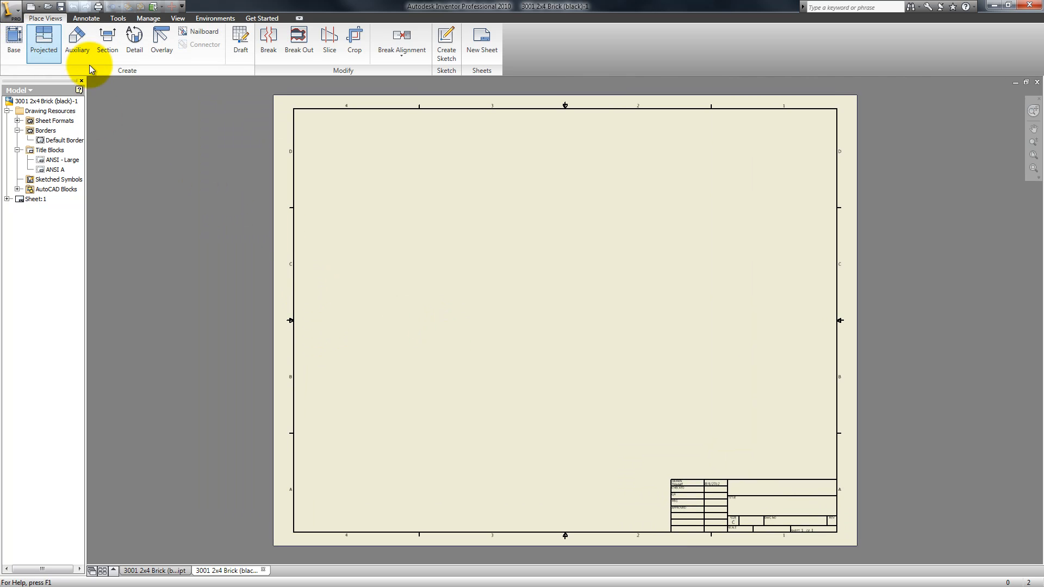
pyautogui.click(12, 42)
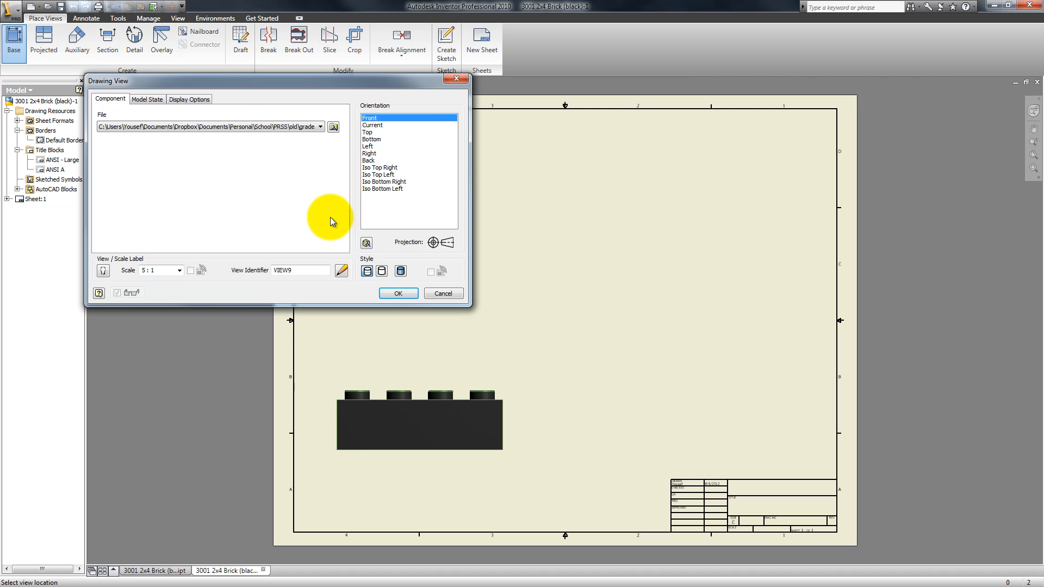
pyautogui.click(190, 100)
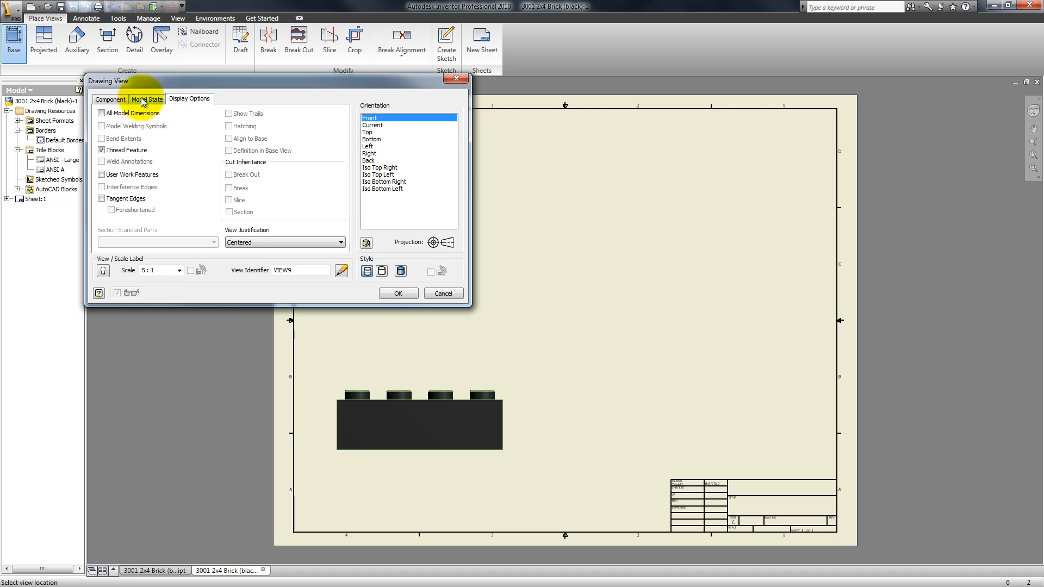
pyautogui.click(111, 100)
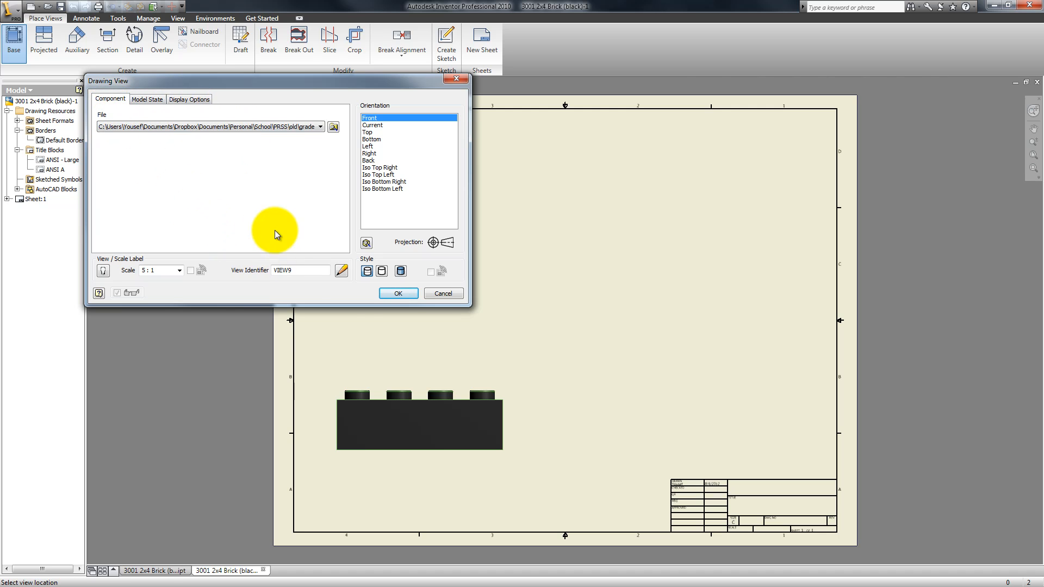
pyautogui.click(374, 125)
pyautogui.click(370, 132)
pyautogui.click(373, 139)
pyautogui.click(376, 160)
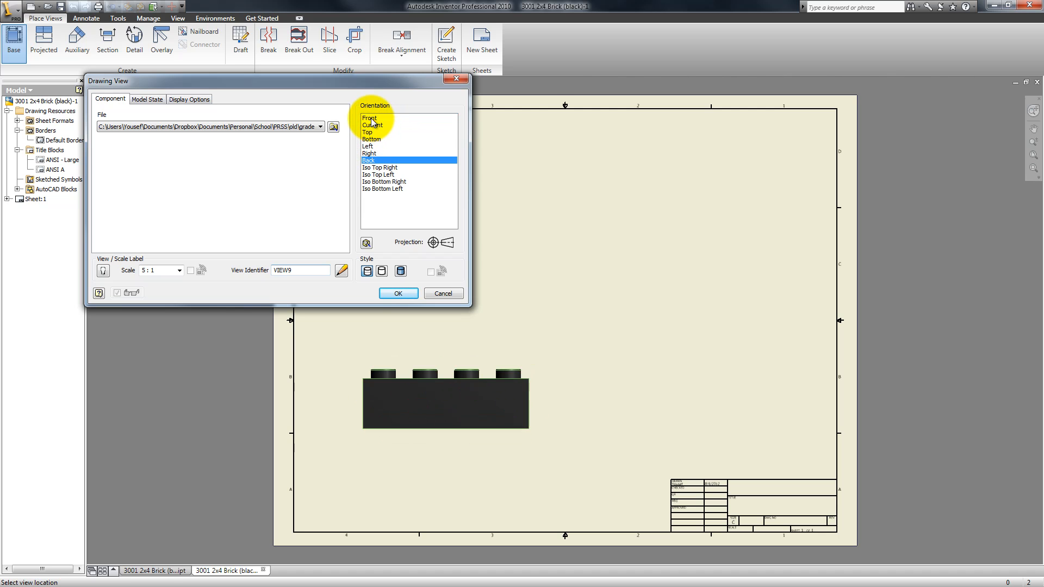
pyautogui.click(371, 118)
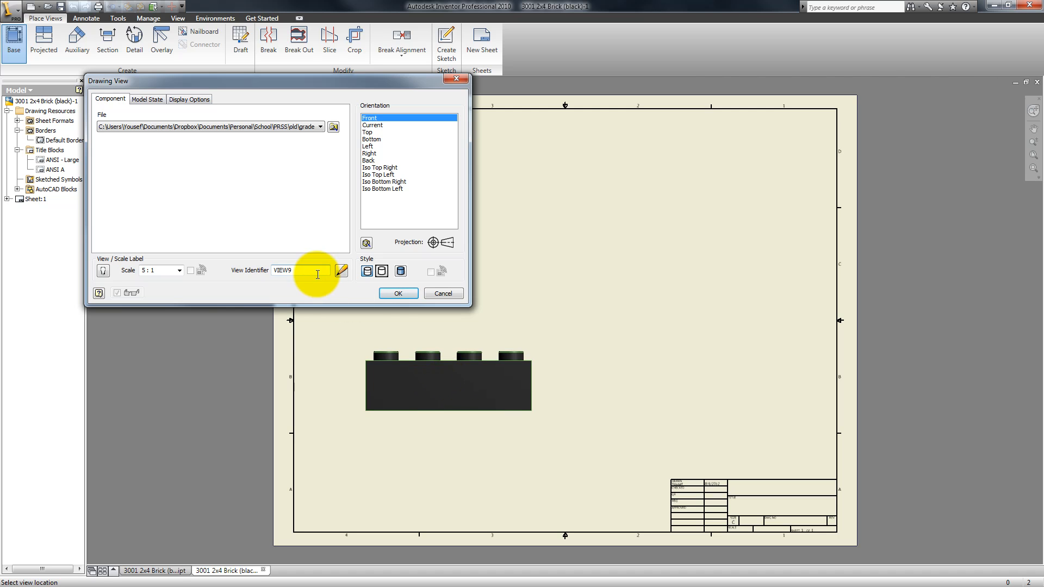
pyautogui.click(462, 371)
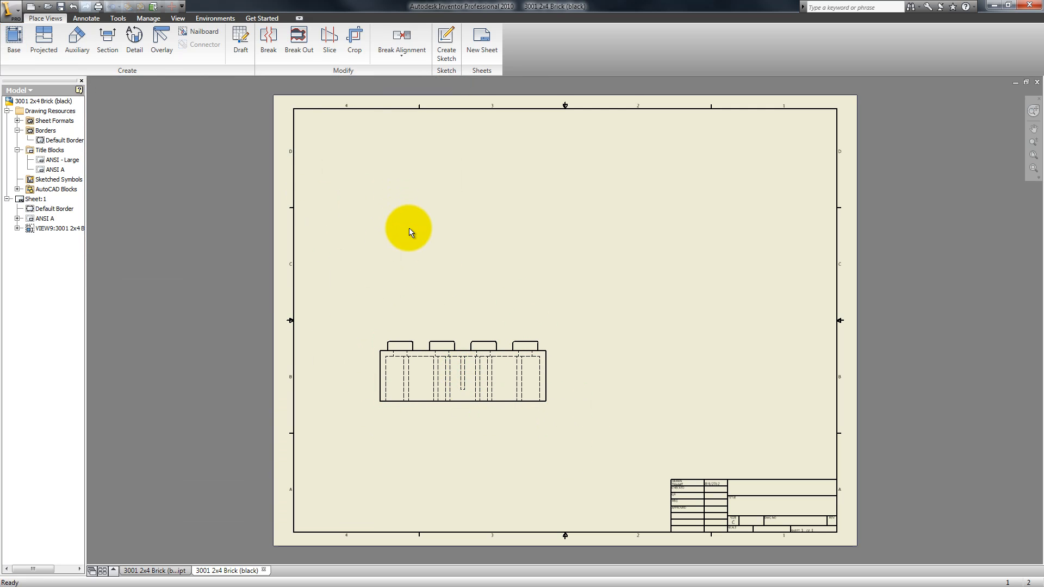
# Project a side view, a top view and an isometric view from the front view.
pyautogui.click(44, 49)
pyautogui.click(505, 373)
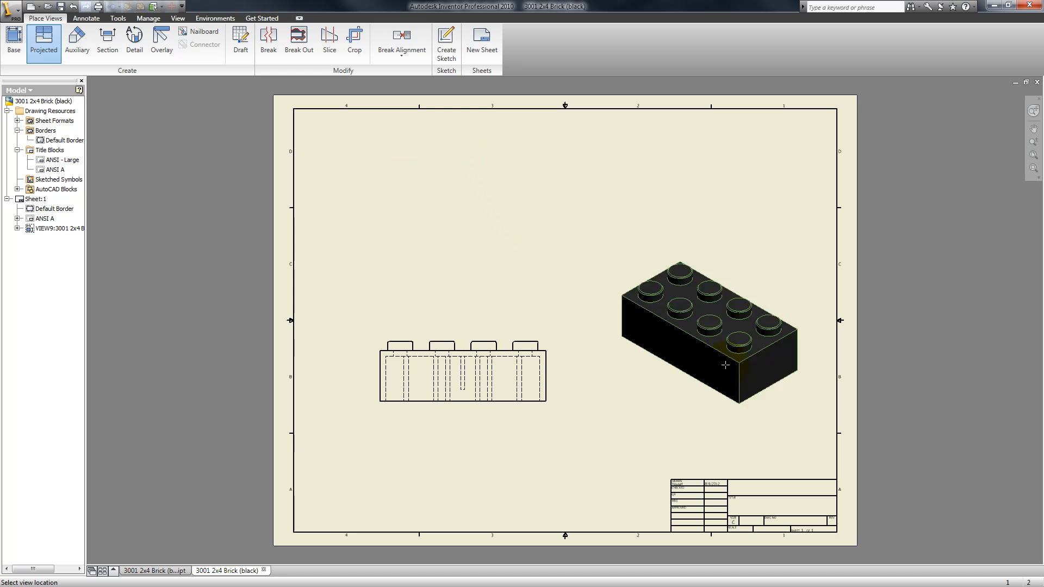
pyautogui.click(718, 375)
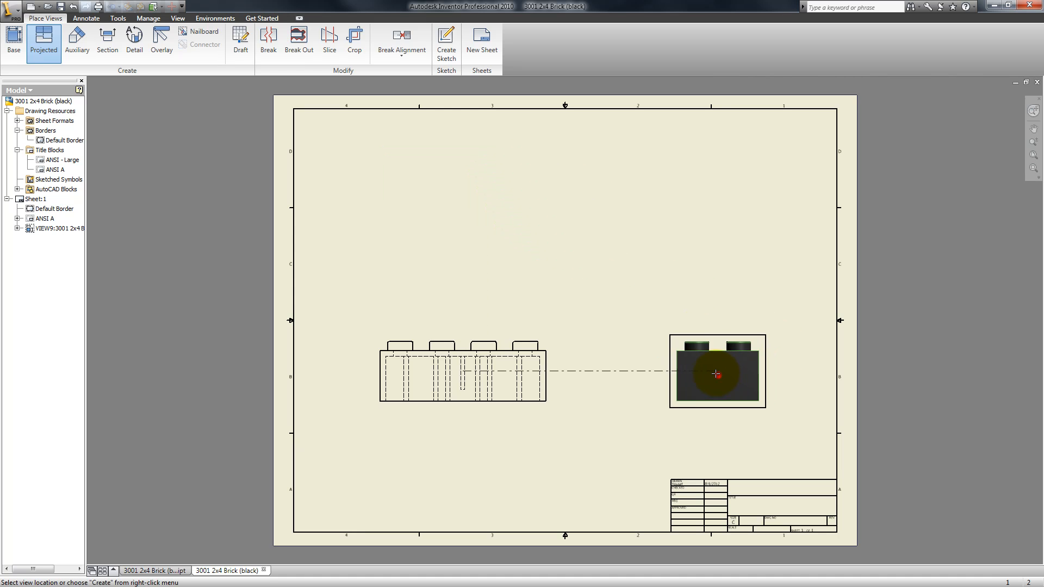
pyautogui.click(452, 182)
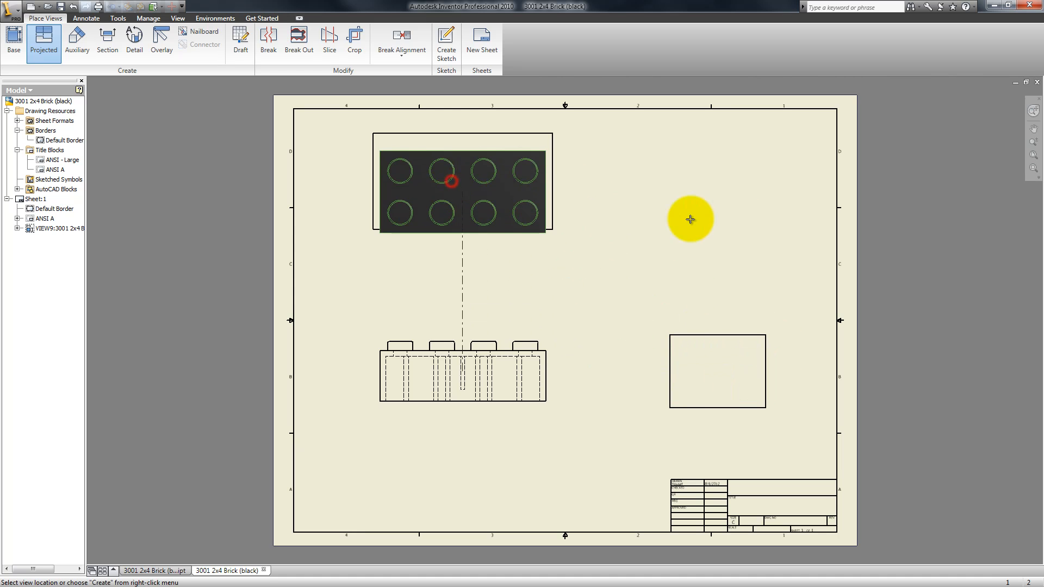
pyautogui.rightClick(715, 202)
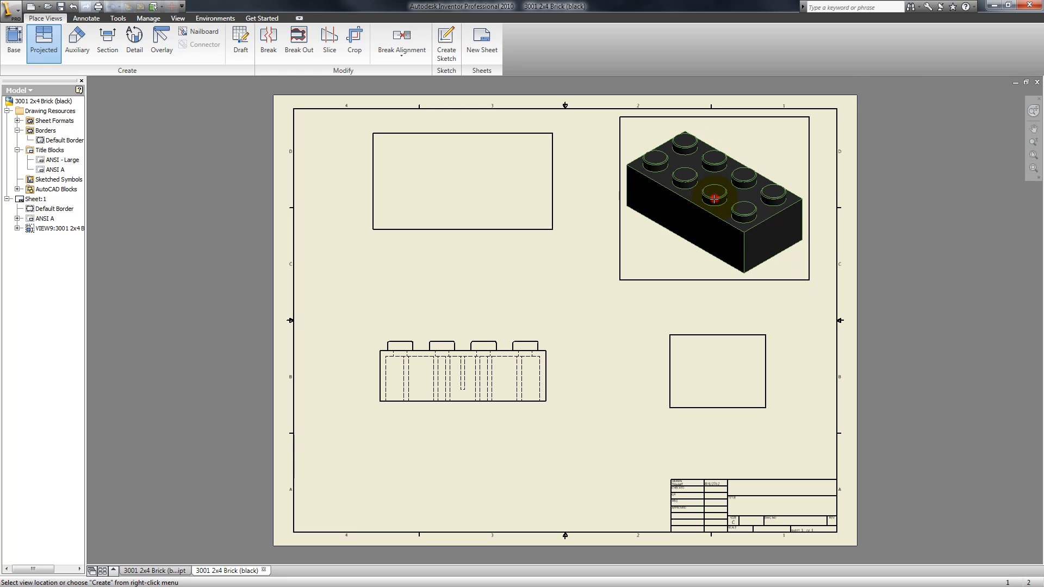
pyautogui.click(737, 206)
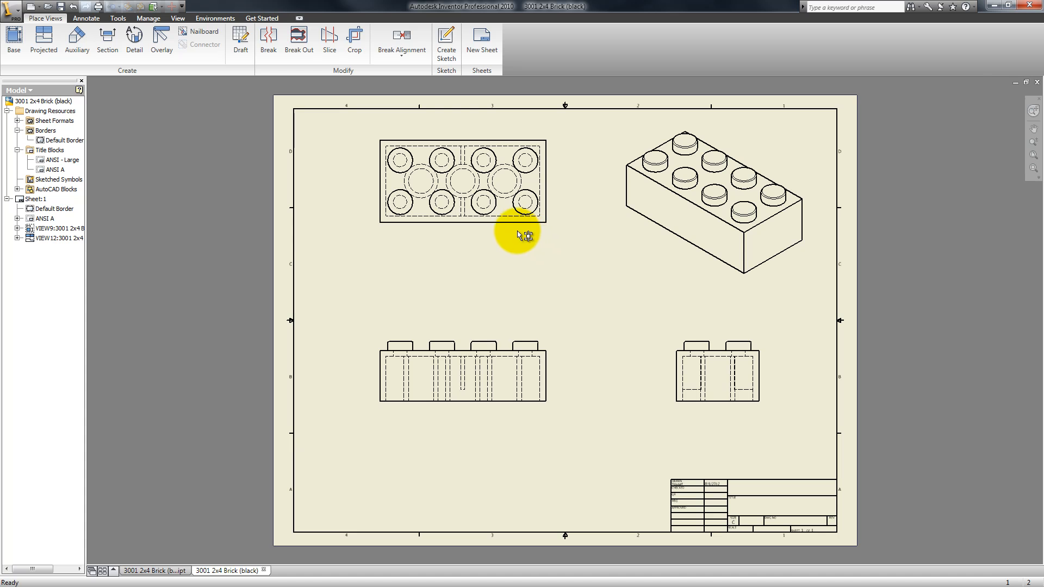
# Set the front view's scale to 6 : 1 and shift the front and top views slightly lower on the sheet.
pyautogui.click(521, 353)
pyautogui.moveTo(560, 352)
pyautogui.mouseDown()
pyautogui.moveTo(595, 364)
pyautogui.moveTo(560, 364)
pyautogui.moveTo(564, 372)
pyautogui.mouseUp()
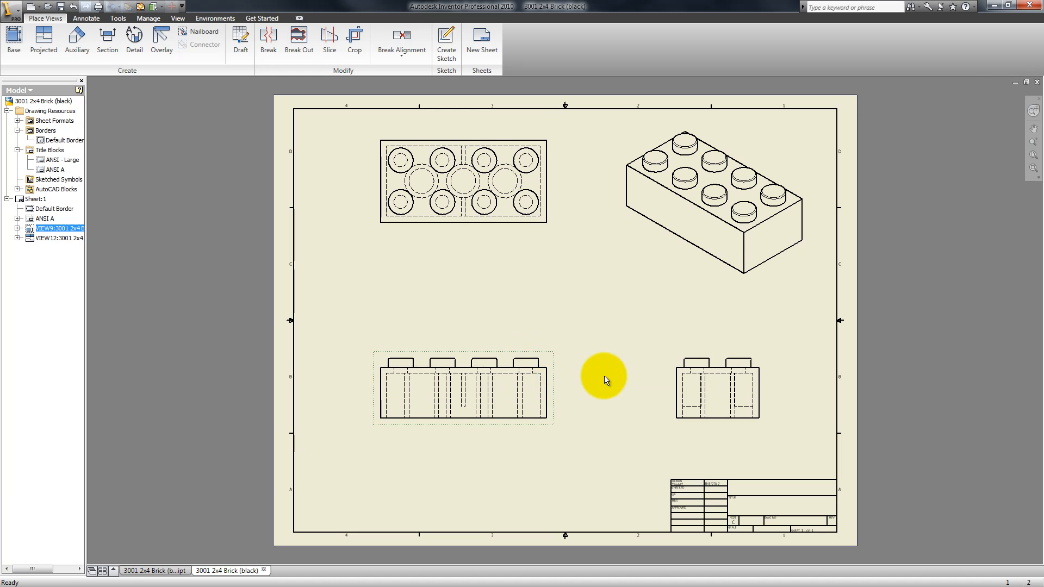
pyautogui.doubleClick(553, 368)
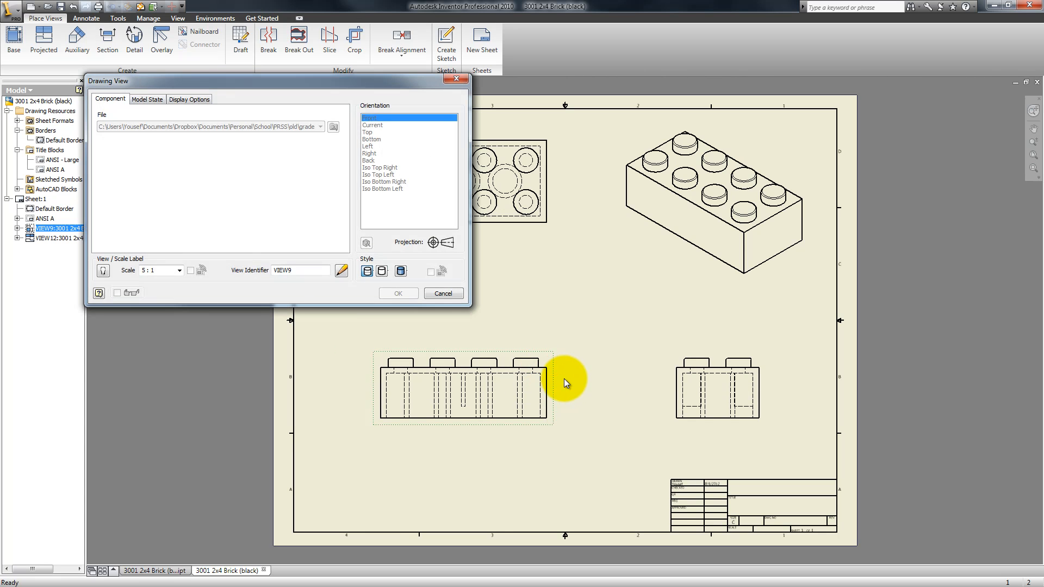
pyautogui.click(179, 270)
pyautogui.click(145, 270)
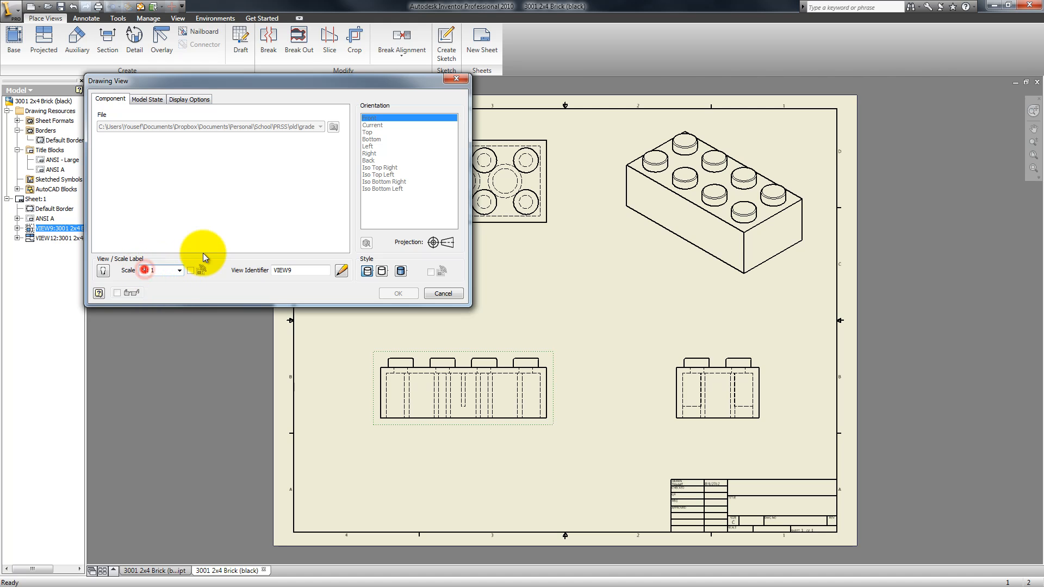
pyautogui.press('BackSpace')
pyautogui.write('6')
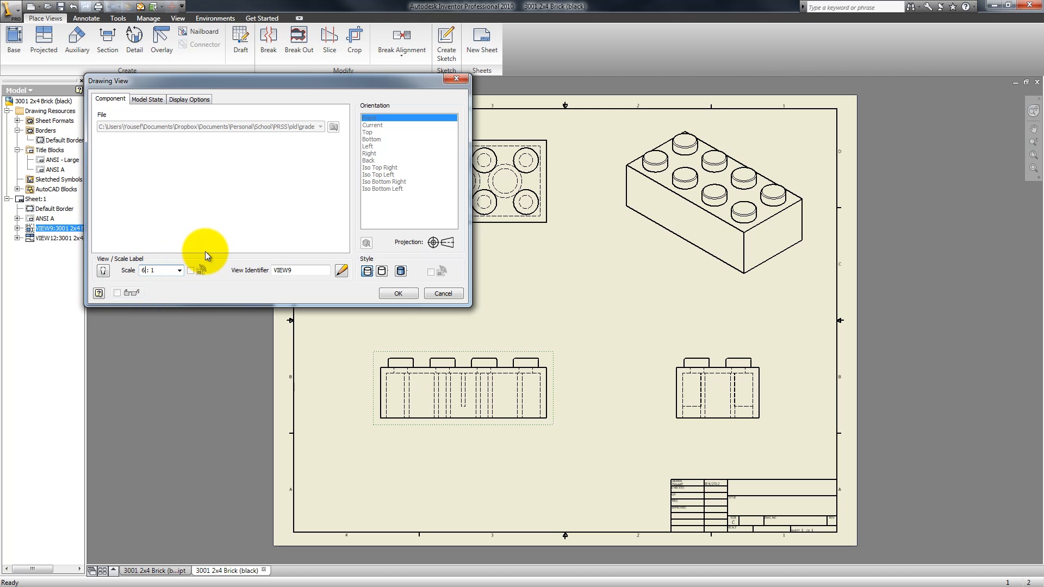
pyautogui.click(398, 293)
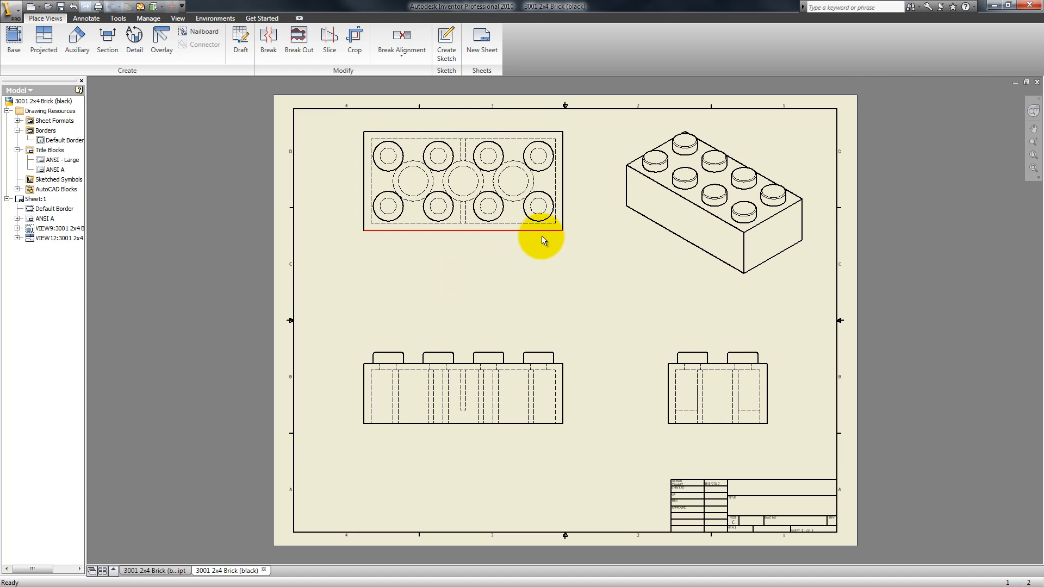
pyautogui.moveTo(555, 239); pyautogui.dragTo(555, 252)
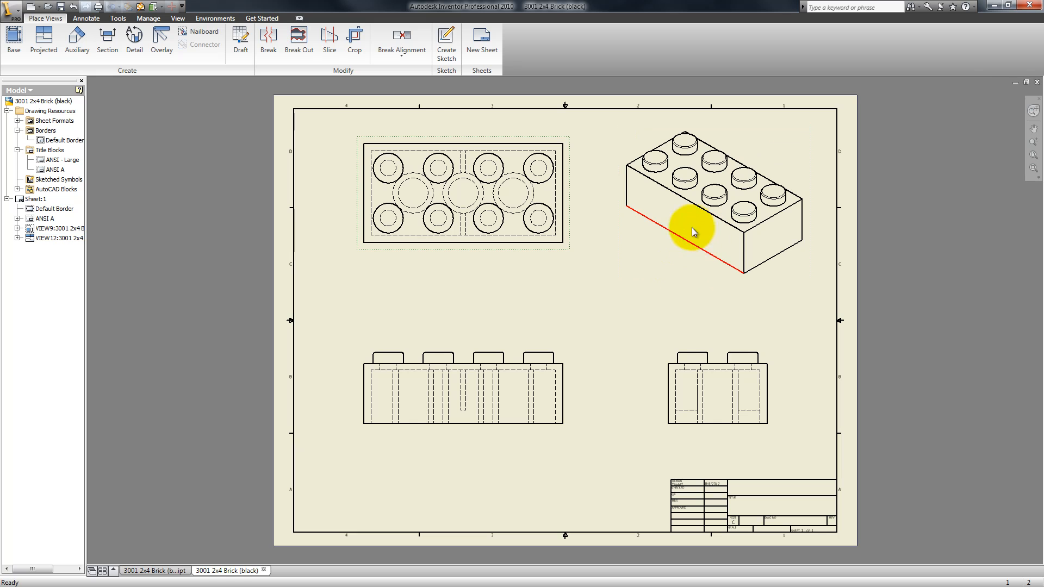
# Switch the isometric view's style to Hidden Line and turn on Shaded.
pyautogui.doubleClick(671, 270)
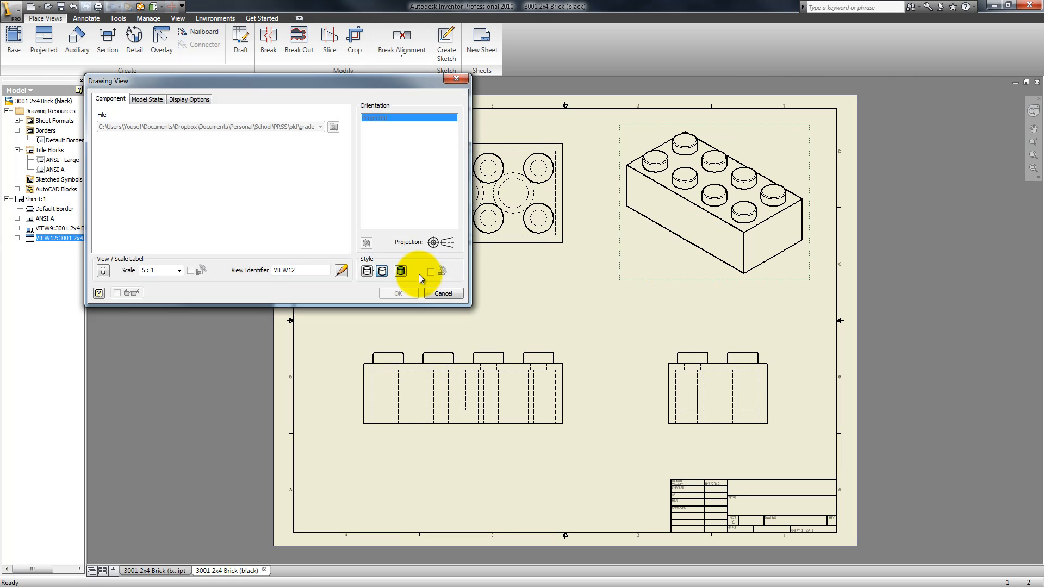
pyautogui.click(367, 272)
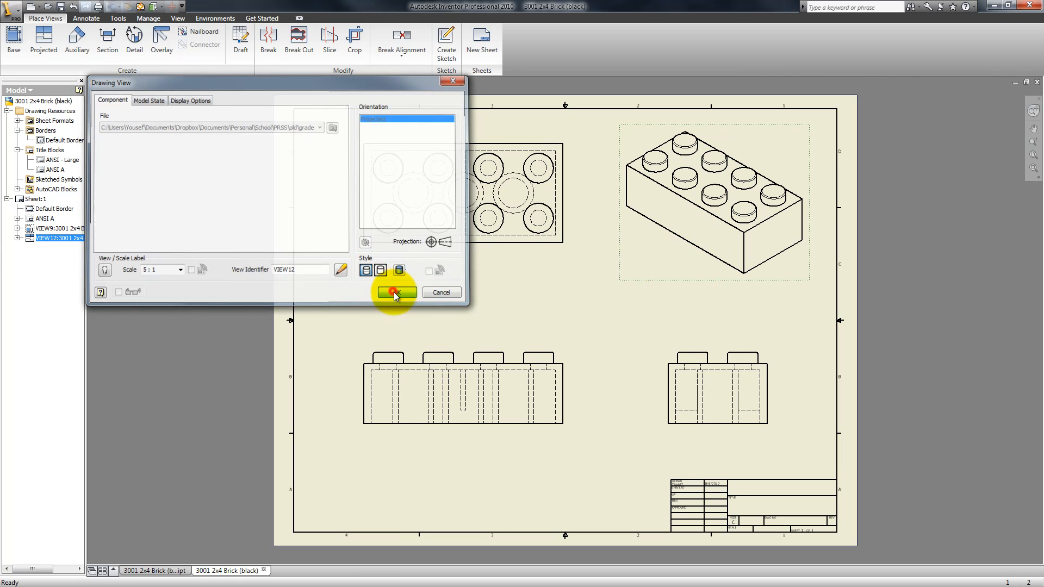
pyautogui.click(398, 294)
pyautogui.doubleClick(684, 265)
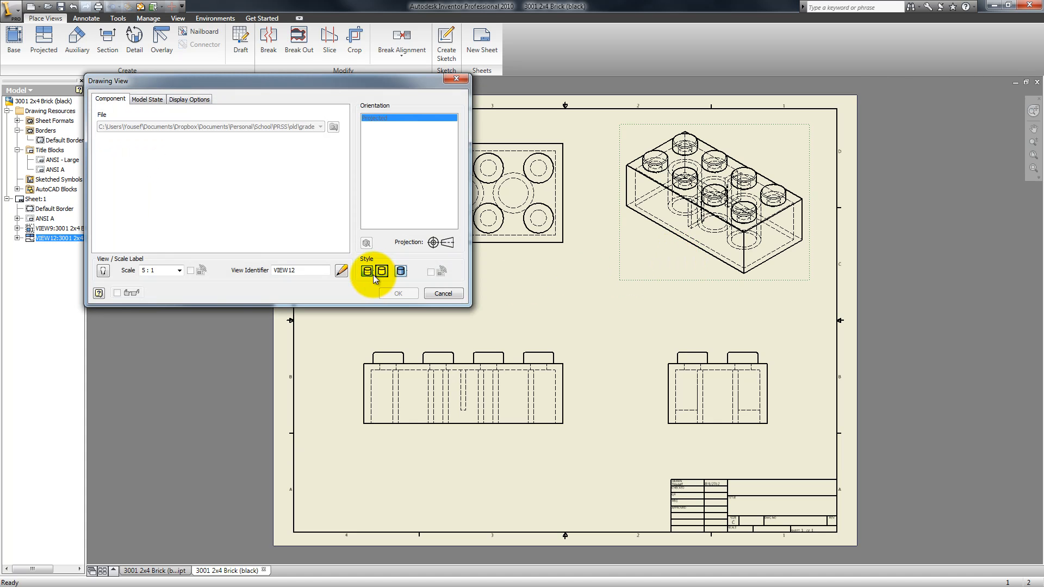
pyautogui.click(401, 271)
pyautogui.click(401, 293)
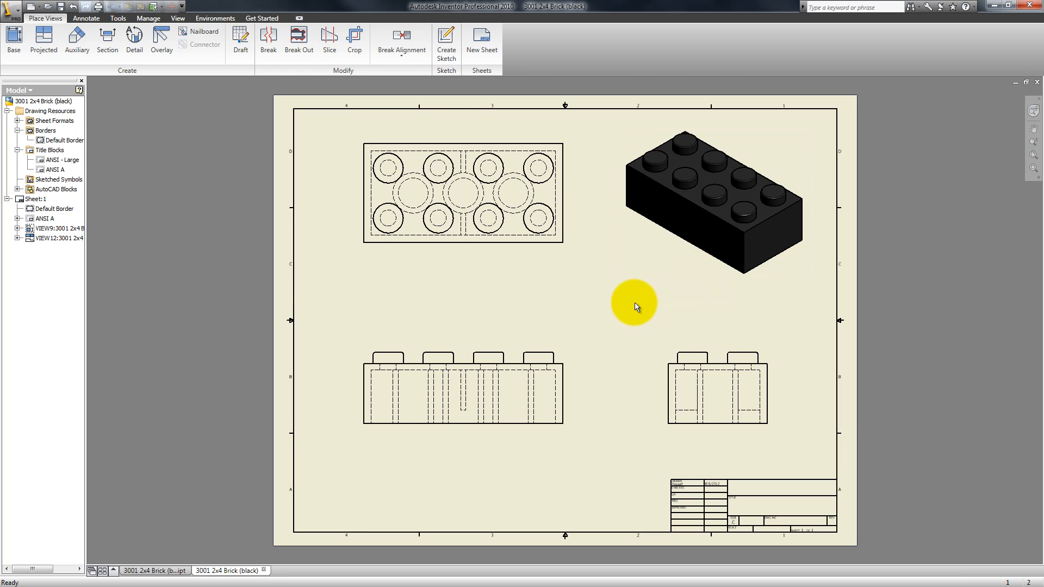
# Draw a horizontal section line through the middle of the top view, between the midpoints of its two short edges.
pyautogui.click(107, 43)
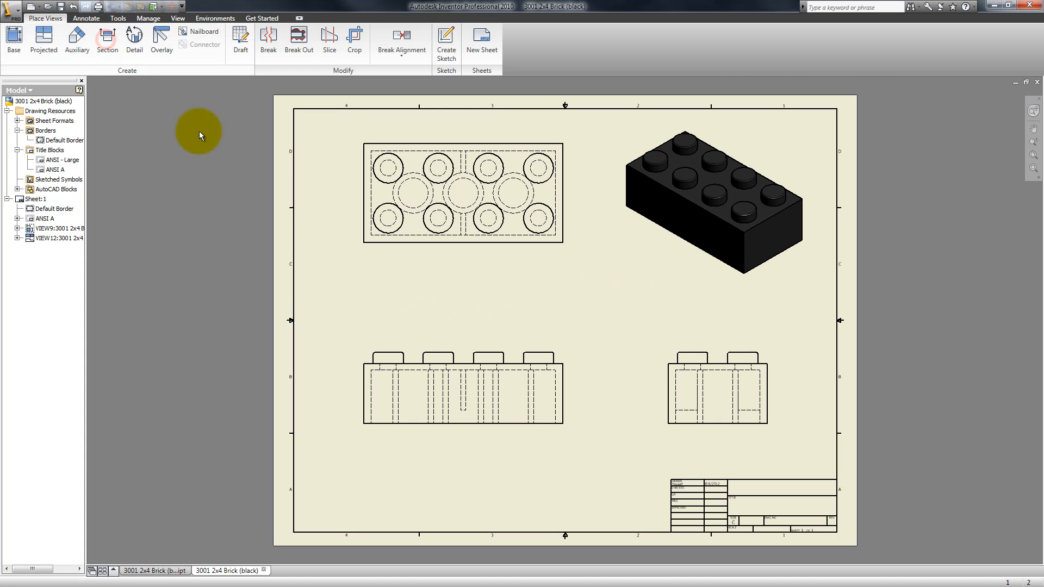
pyautogui.click(362, 195)
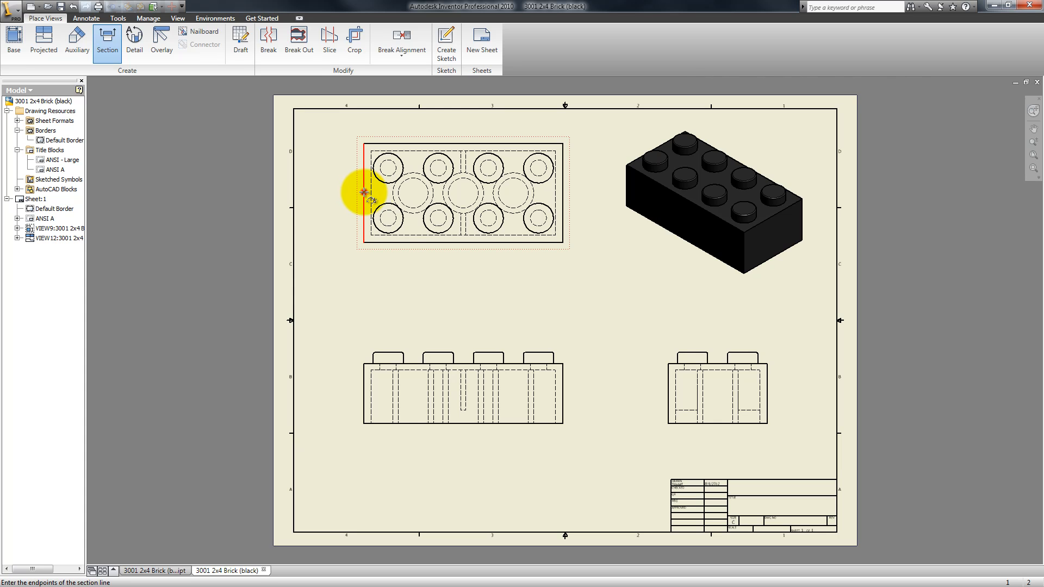
pyautogui.click(365, 192)
pyautogui.click(563, 194)
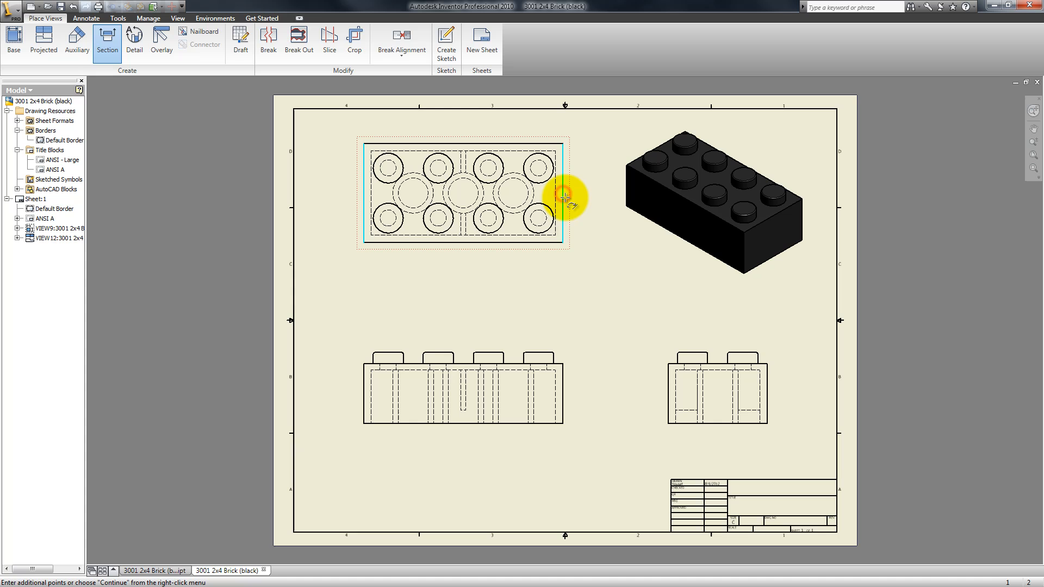
pyautogui.rightClick(546, 269)
pyautogui.click(573, 274)
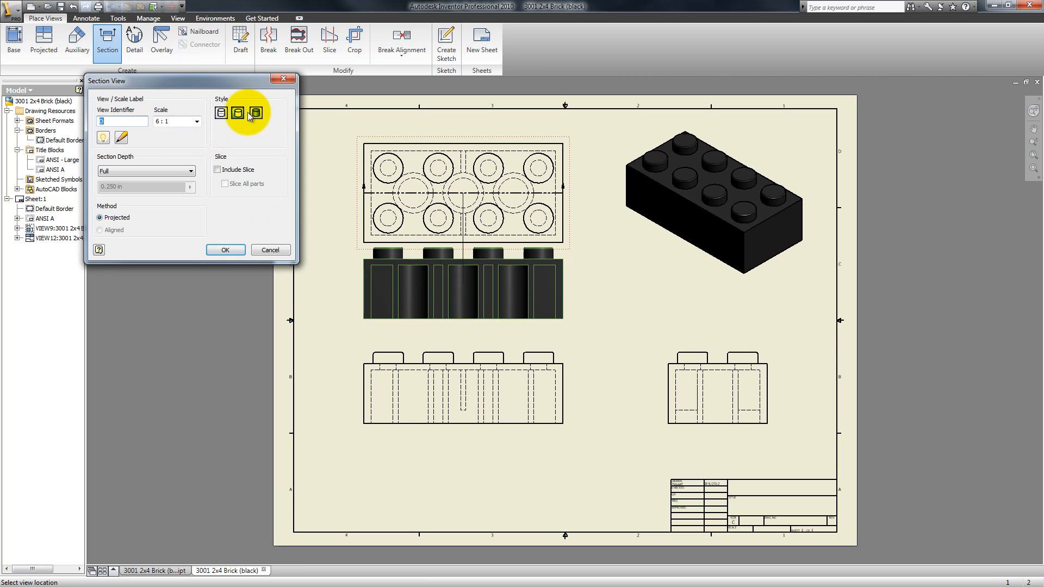
# Return the section depth to Full after previewing Distance, and create the section view directly below the top view.
pyautogui.click(187, 170)
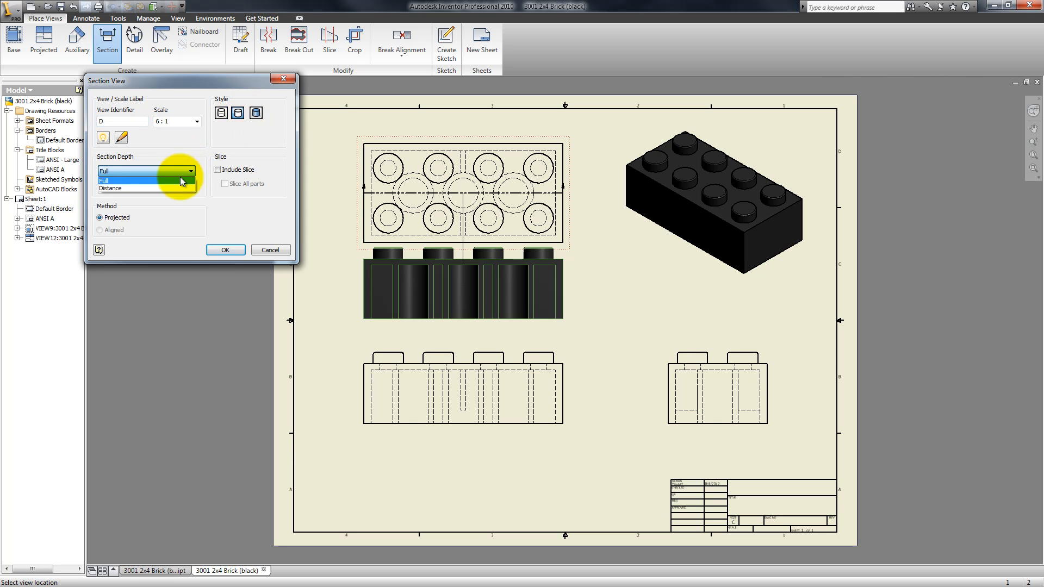
pyautogui.click(172, 188)
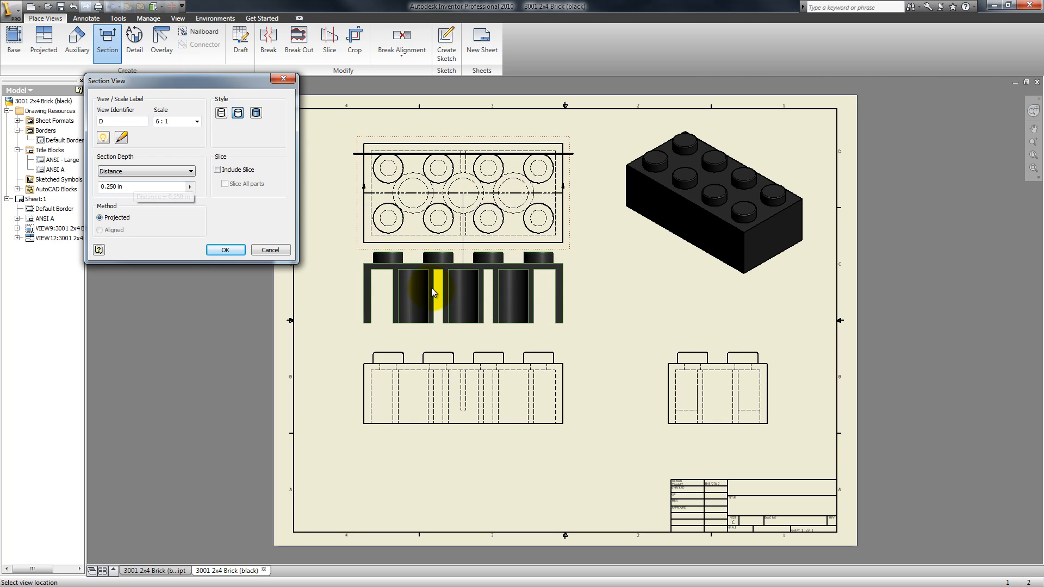
pyautogui.click(134, 172)
pyautogui.click(132, 178)
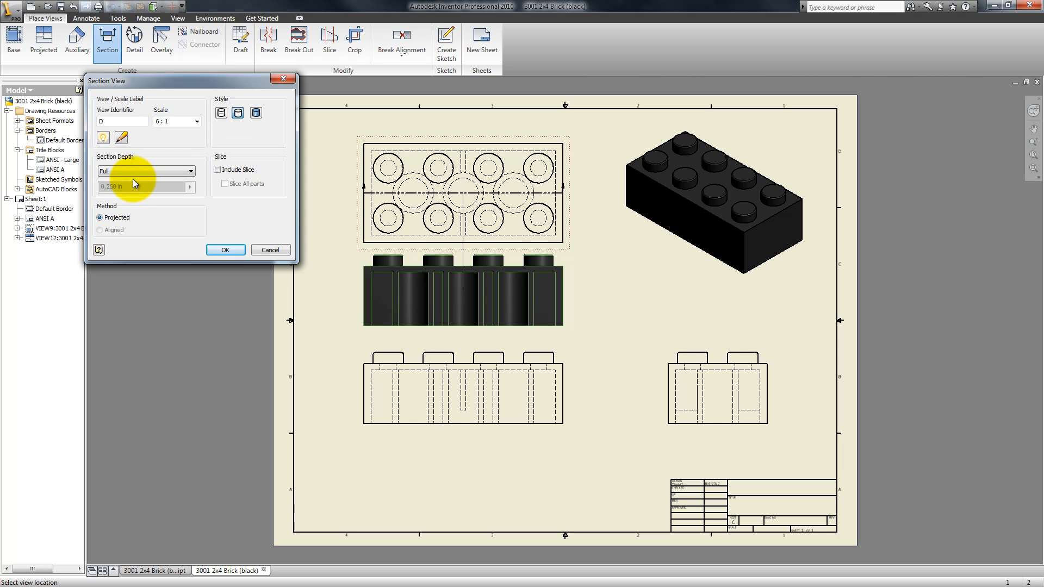
pyautogui.doubleClick(116, 120)
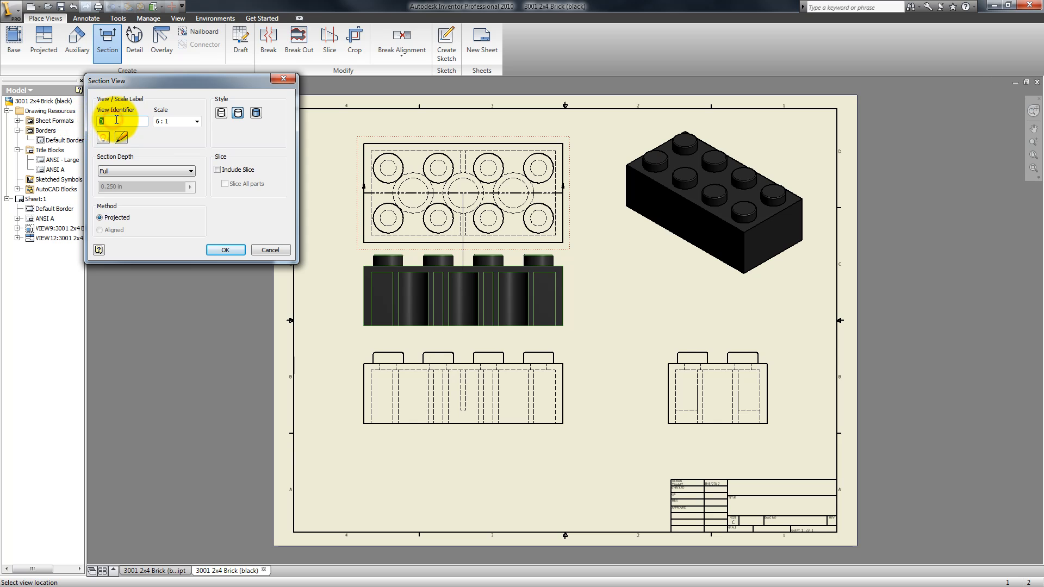
pyautogui.click(225, 249)
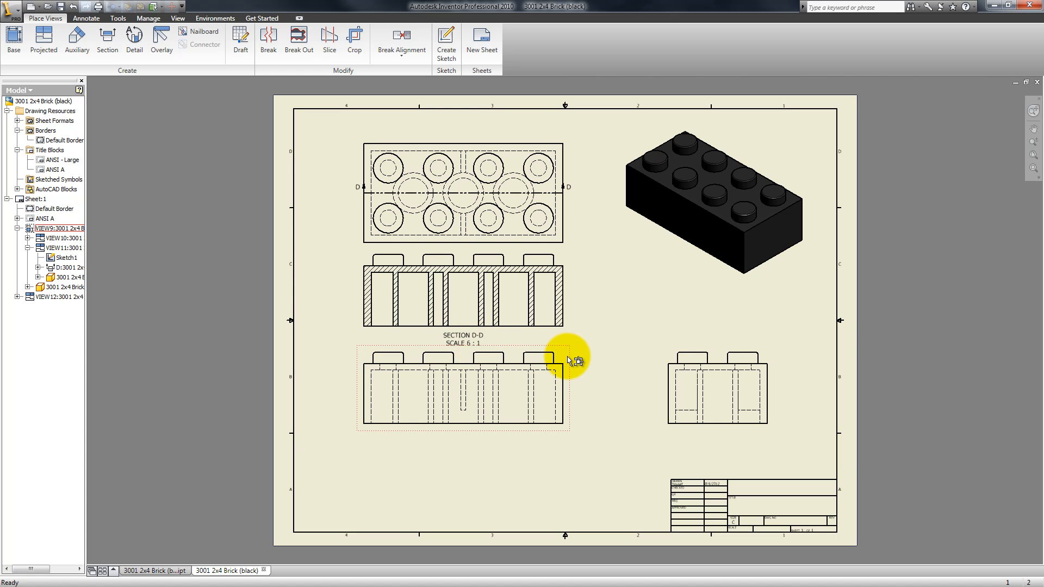
# Move the front view lower and slightly left on the sheet to leave room beneath the section view.
pyautogui.moveTo(570, 358); pyautogui.dragTo(571, 390)
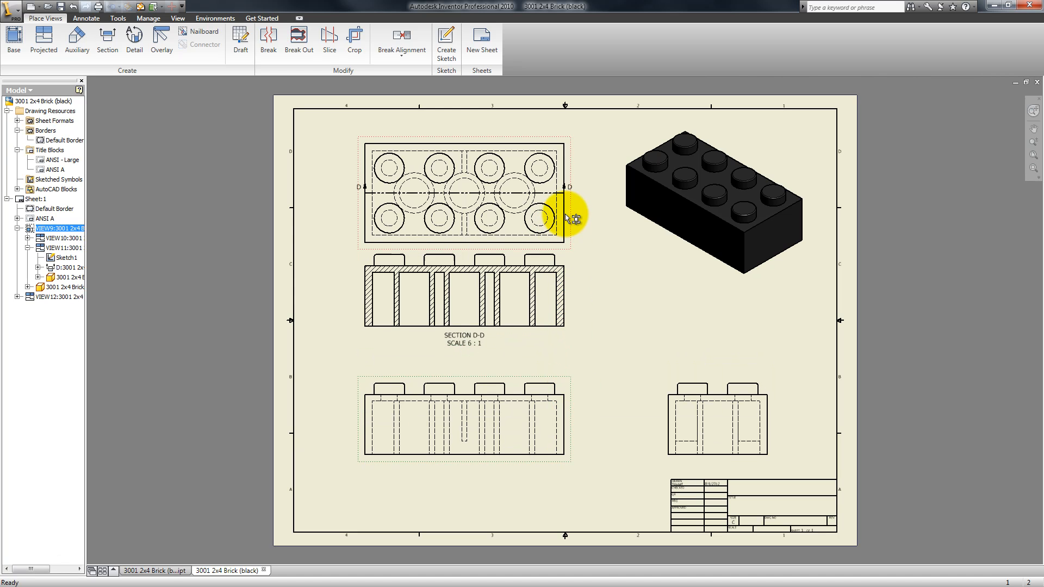
pyautogui.click(540, 217)
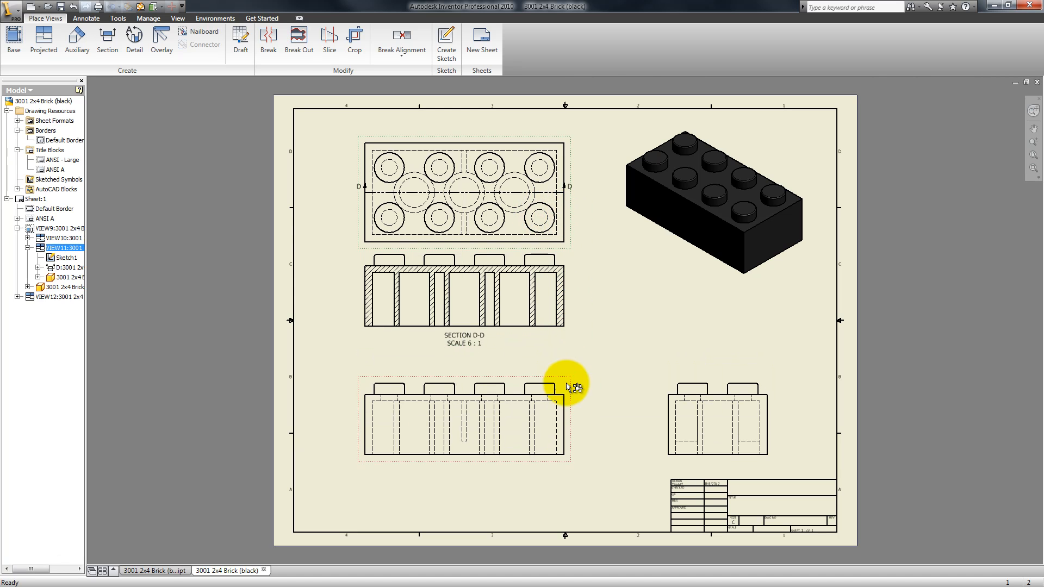
pyautogui.moveTo(572, 398)
pyautogui.mouseDown()
pyautogui.moveTo(544, 398)
pyautogui.moveTo(556, 401)
pyautogui.mouseUp()
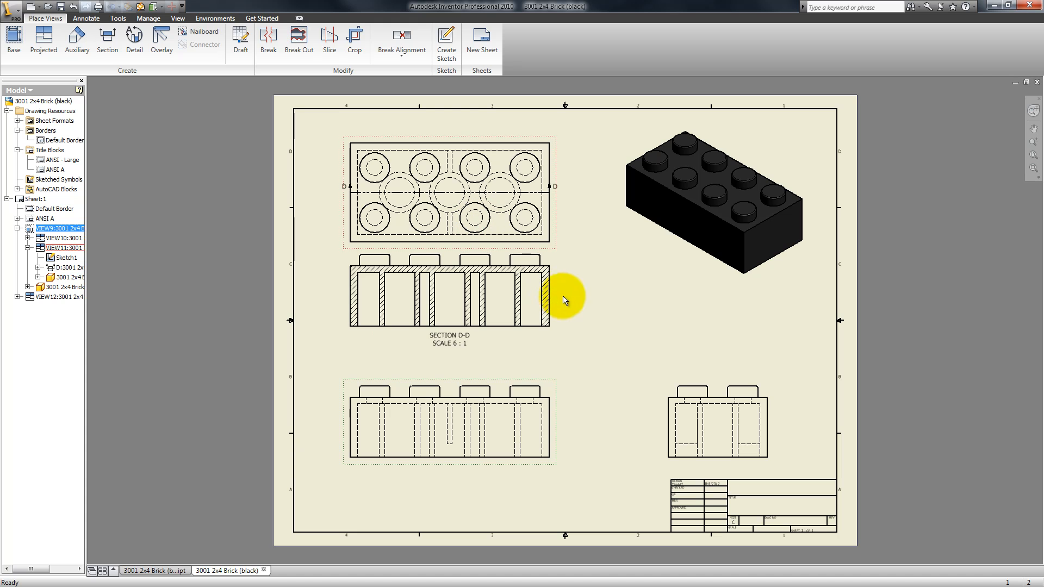
# Set the front view's scale to 4:1 and move the view left and slightly down on the sheet.
pyautogui.doubleClick(471, 364)
pyautogui.click(180, 270)
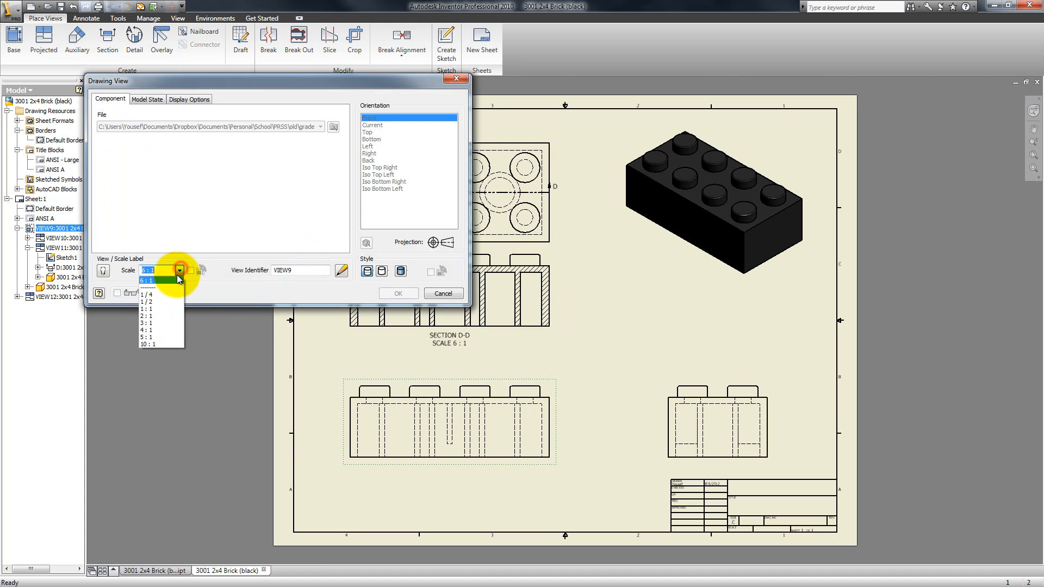
pyautogui.click(157, 329)
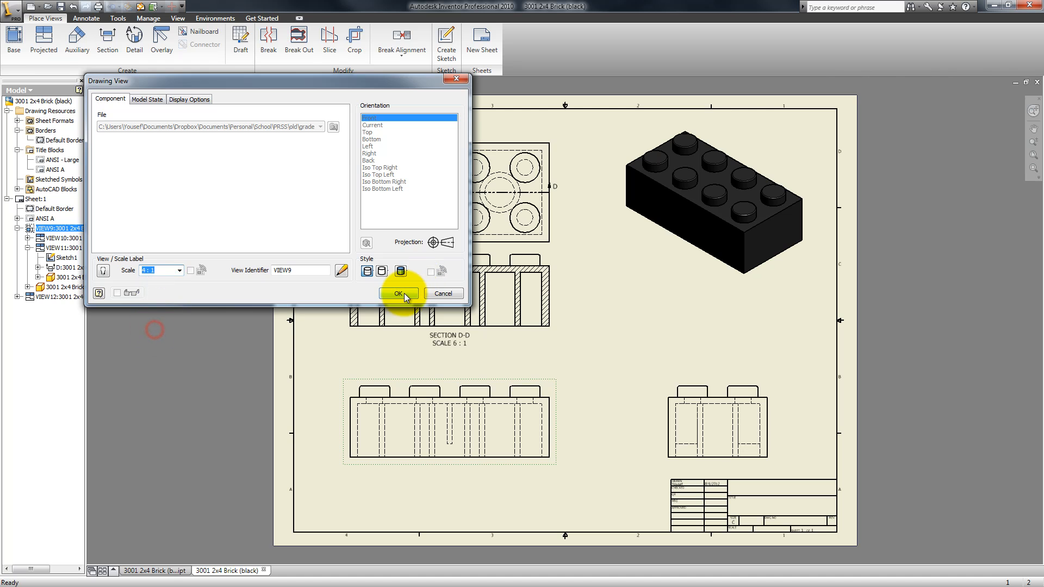
pyautogui.click(403, 294)
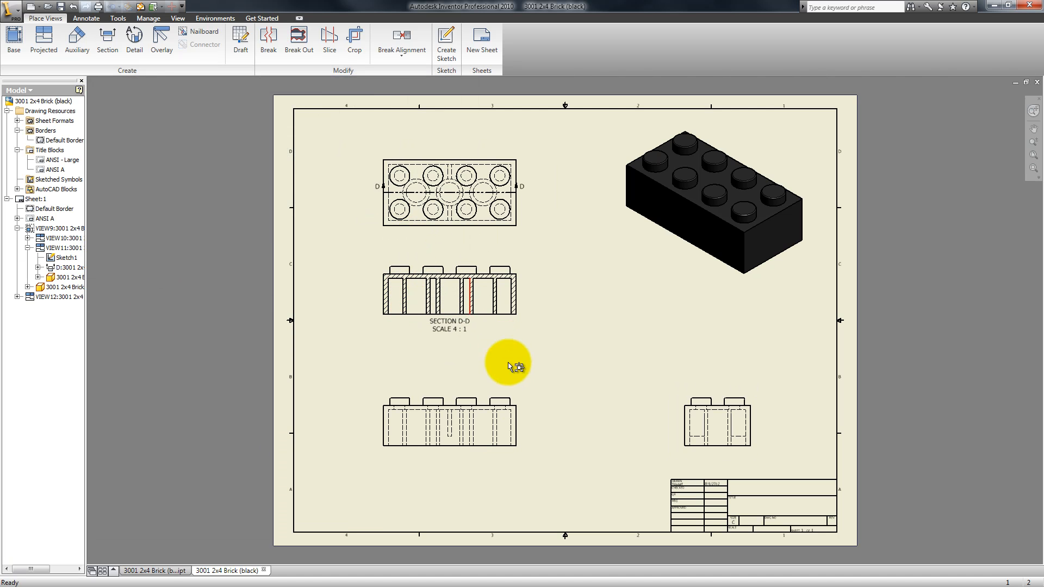
pyautogui.moveTo(473, 427); pyautogui.dragTo(459, 418)
# Start a detail view of the front view with a smooth cutout shape and a 6:1 scale.
pyautogui.click(134, 37)
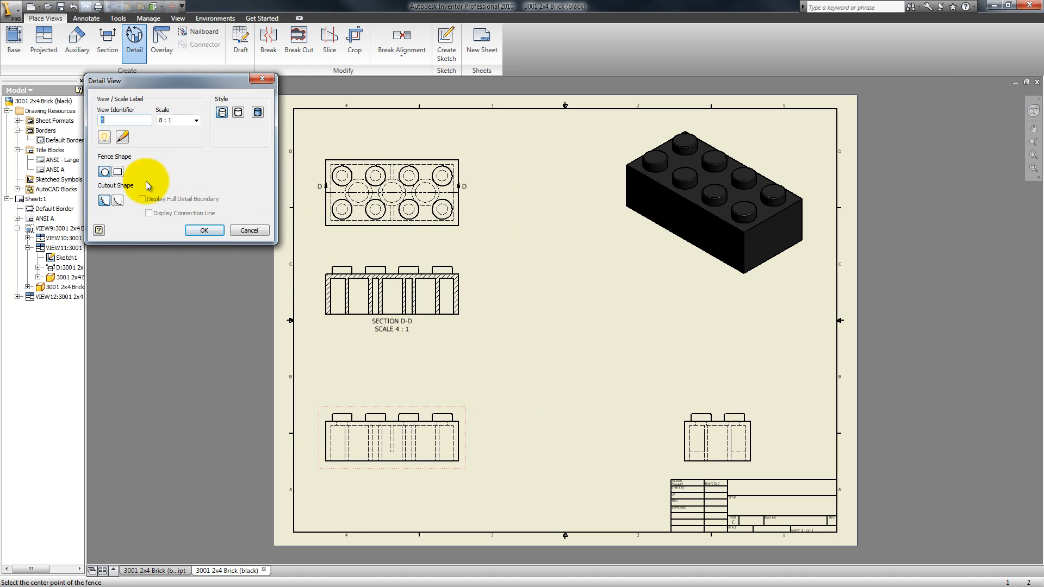
pyautogui.click(117, 206)
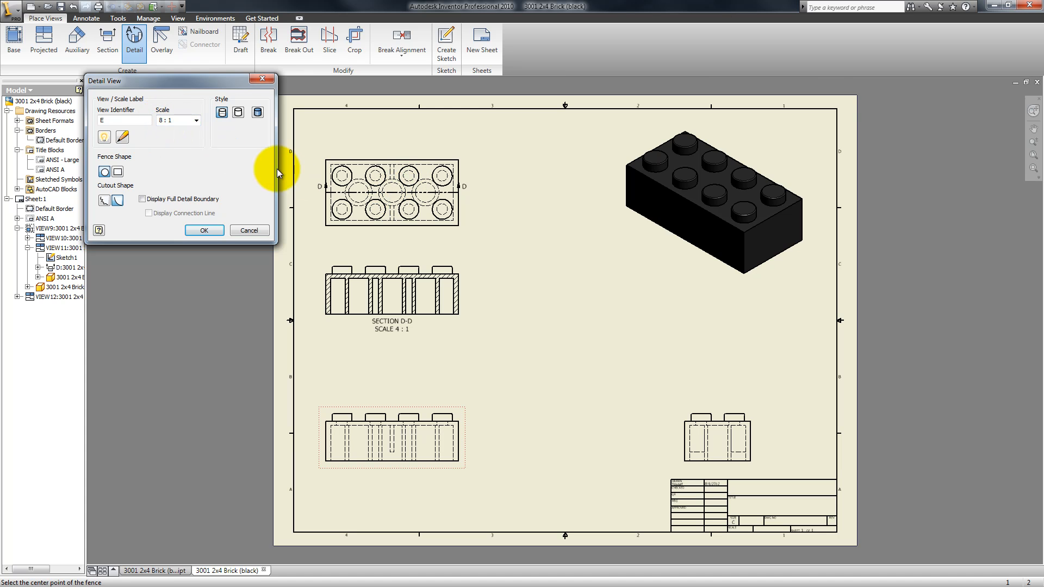
pyautogui.moveTo(173, 121); pyautogui.dragTo(148, 124)
pyautogui.click(161, 120)
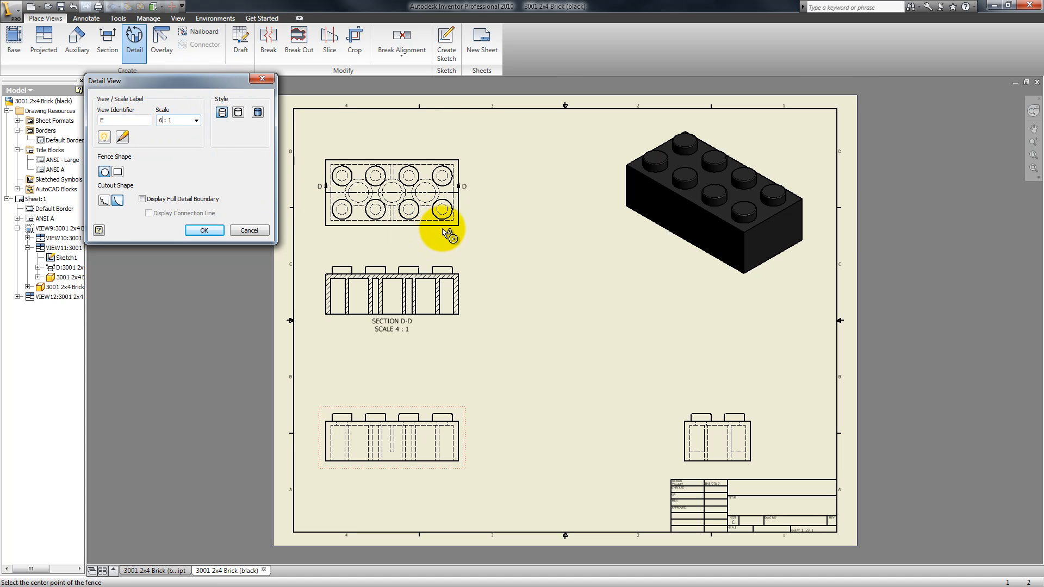
pyautogui.write('6')
# Try to fence the lower-right stud of the top view with a circle for the detail view.
pyautogui.click(440, 212)
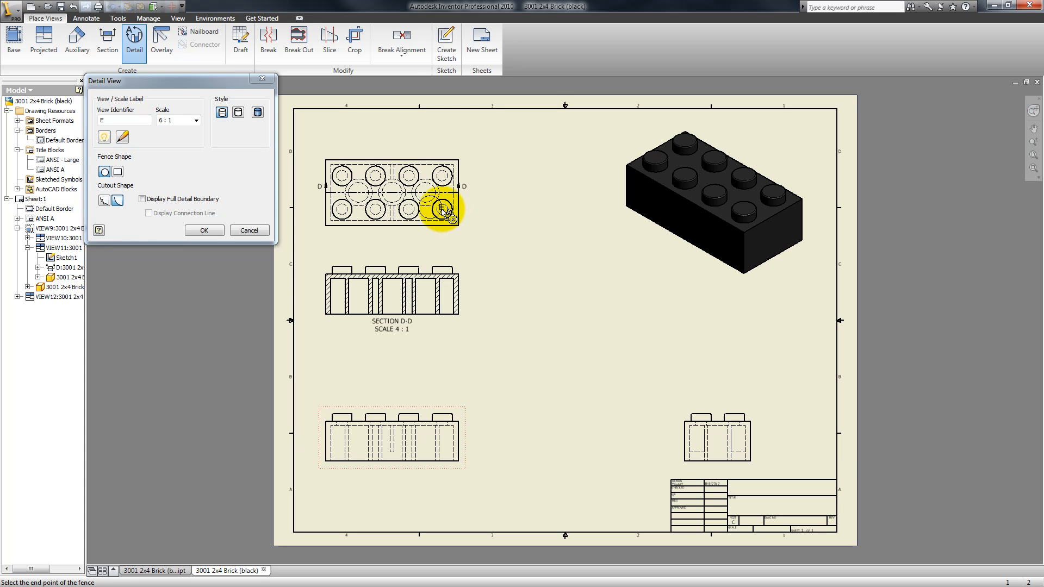
pyautogui.click(441, 208)
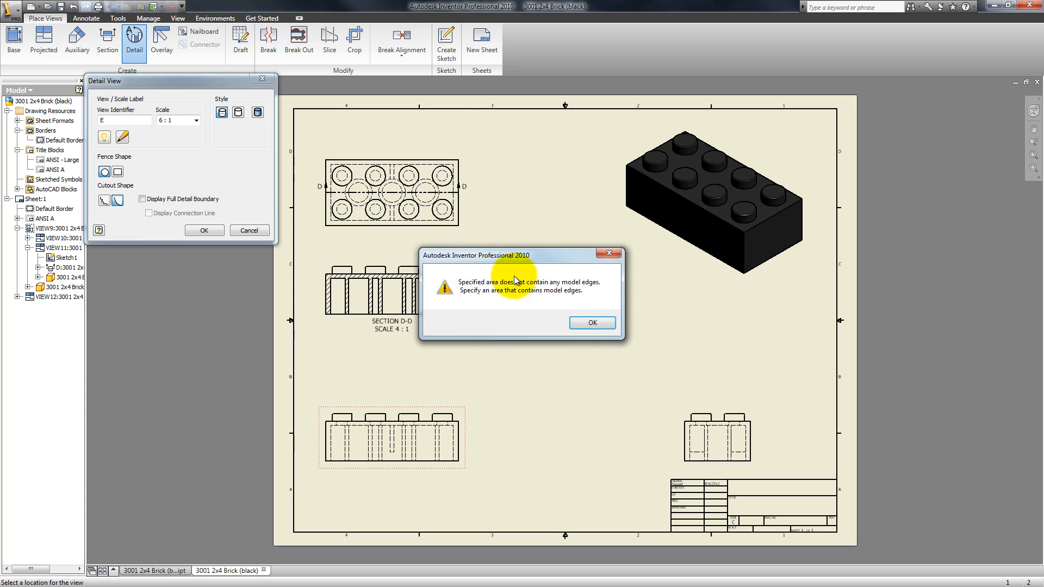
pyautogui.click(593, 323)
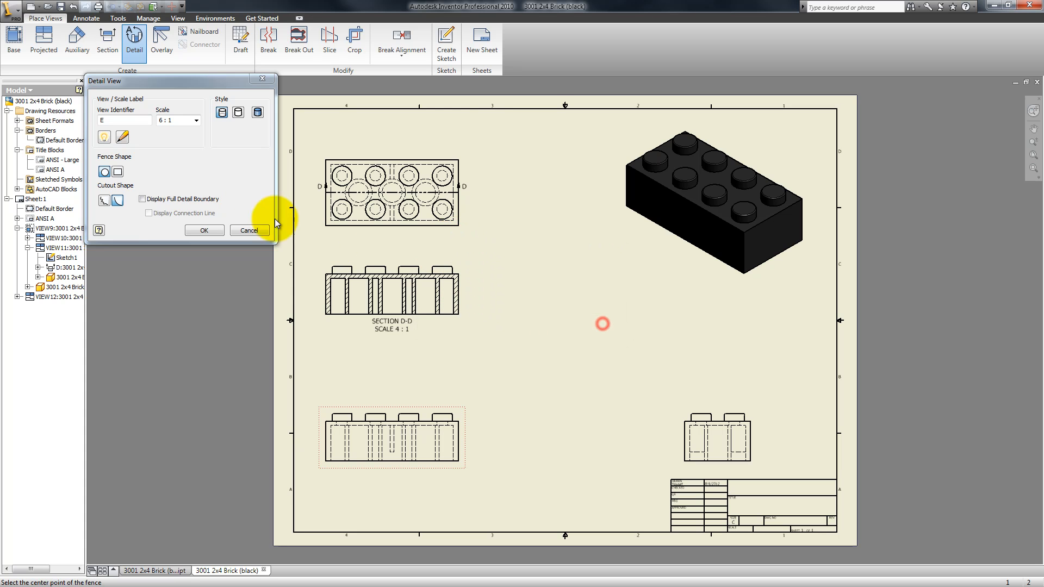
pyautogui.click(453, 219)
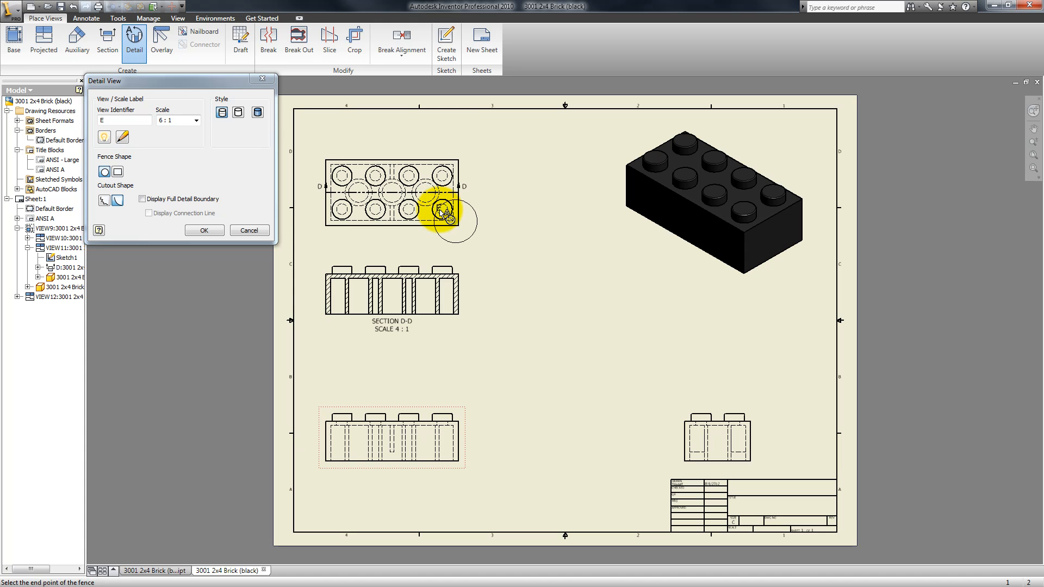
pyautogui.click(440, 209)
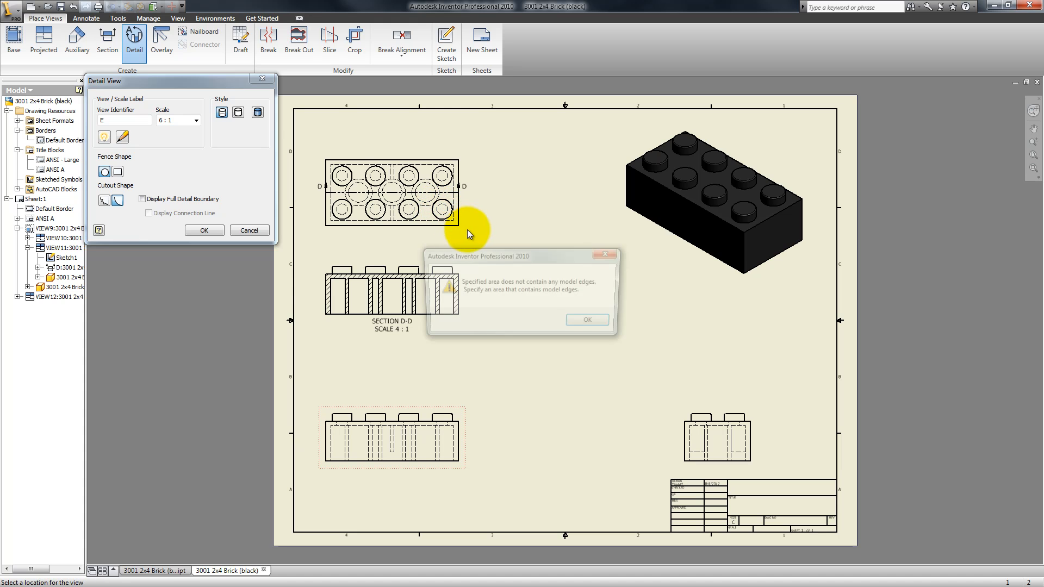
pyautogui.click(593, 323)
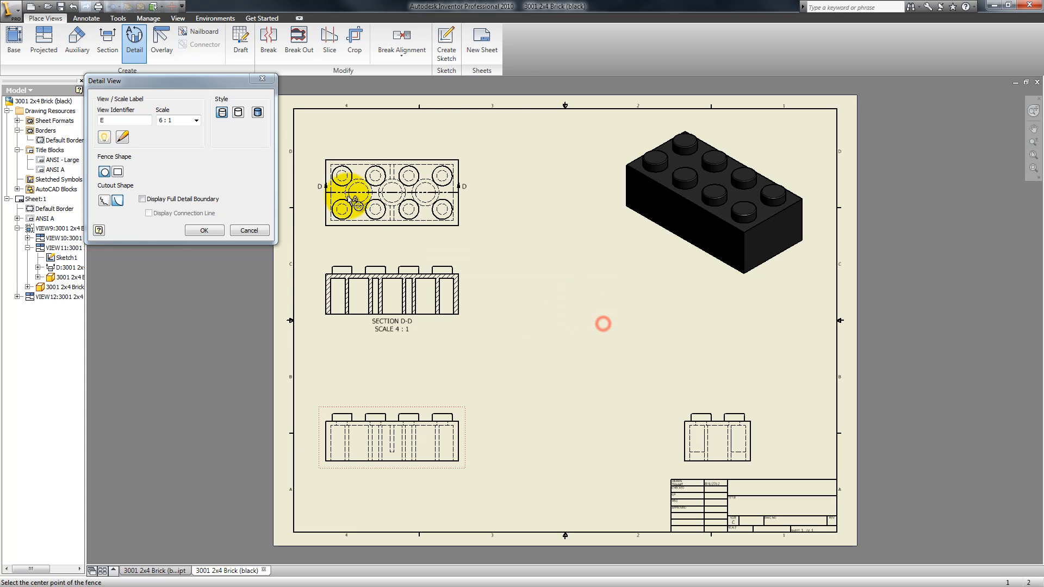
# Place the detail of the front view's upper-right corner between the front and side views, and set its scale to 8:1.
pyautogui.click(428, 450)
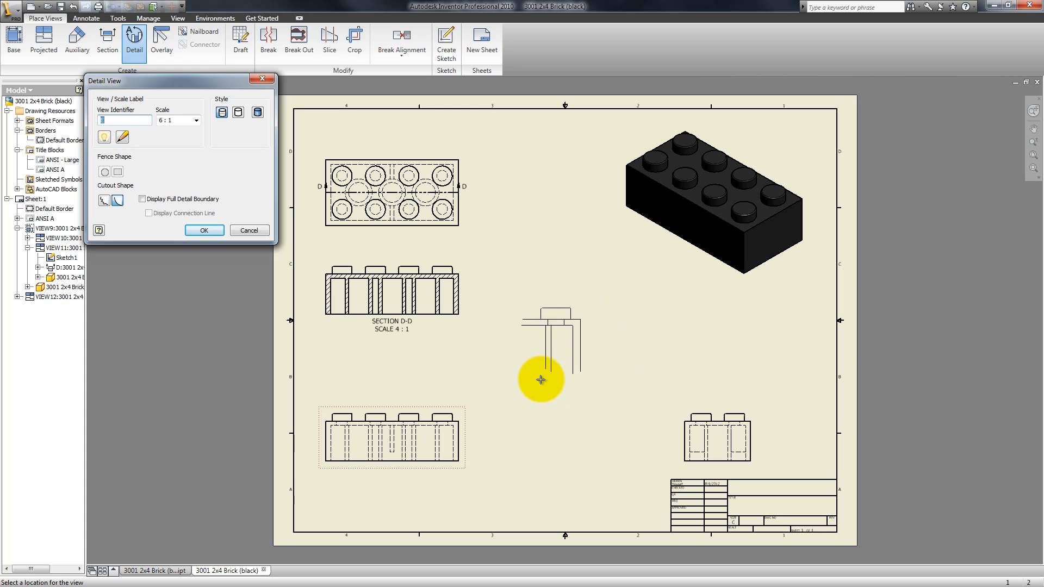
pyautogui.click(548, 392)
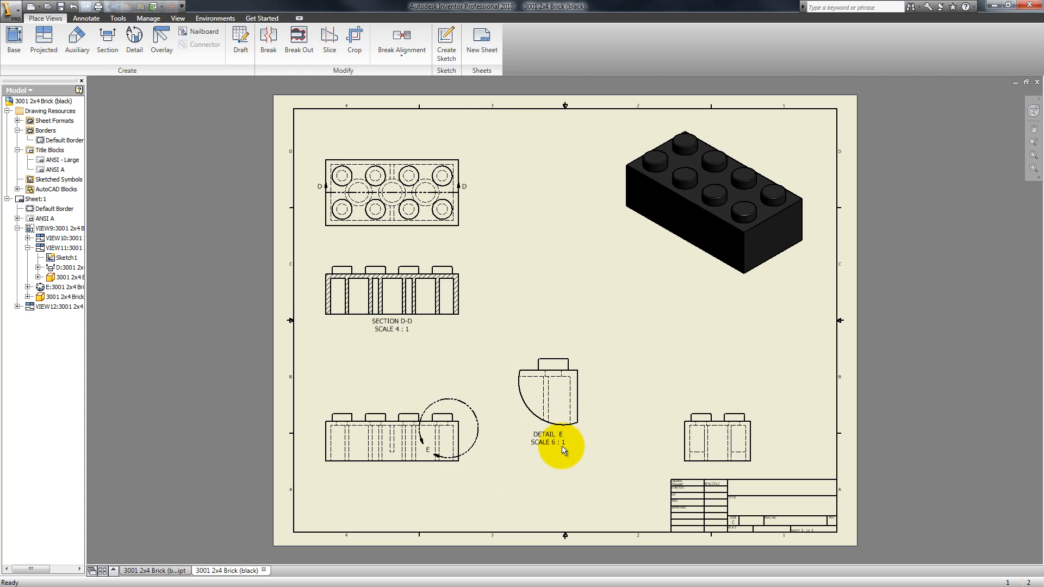
pyautogui.doubleClick(585, 396)
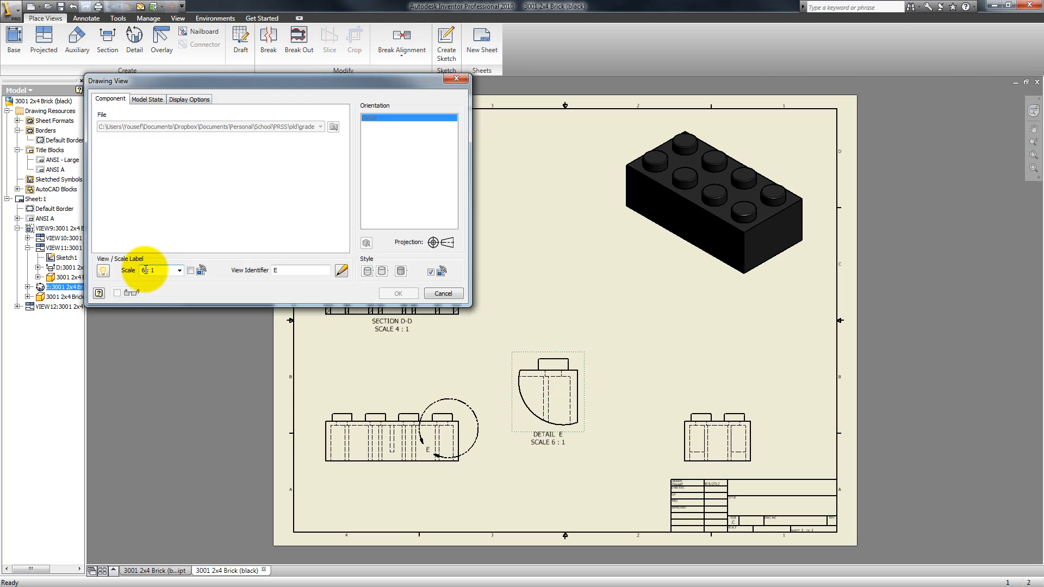
pyautogui.write('8')
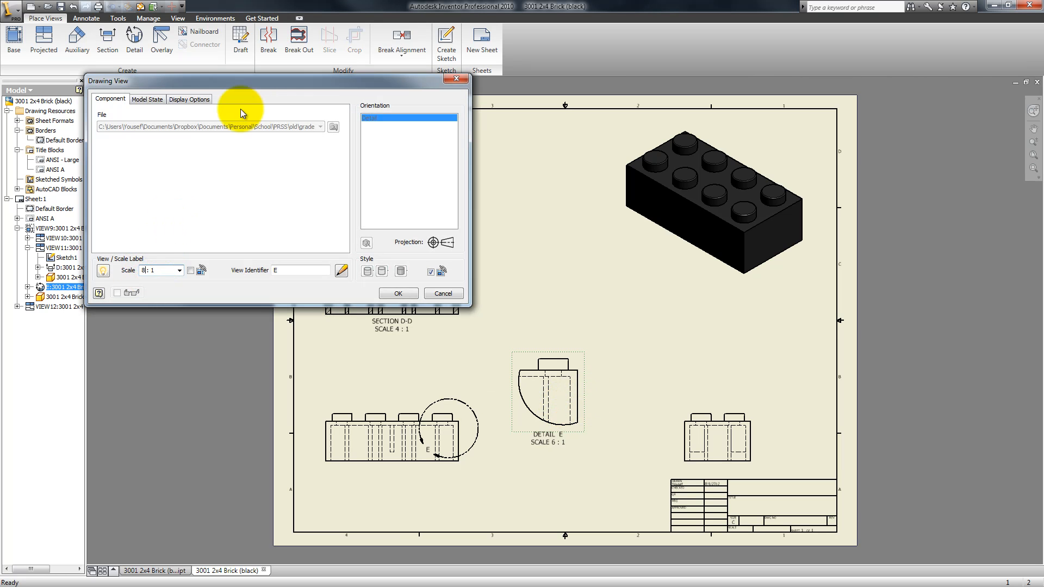
pyautogui.click(400, 293)
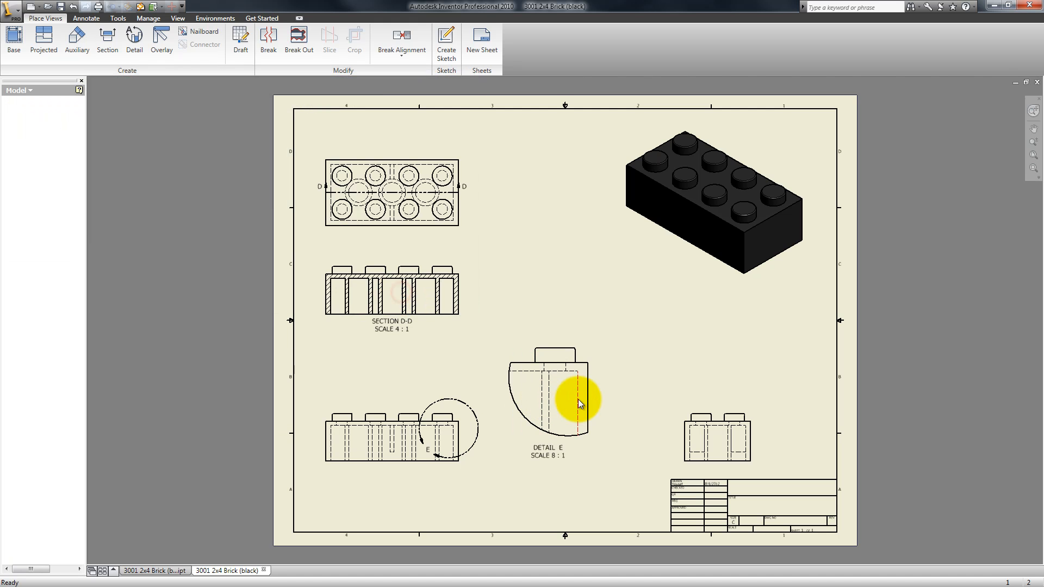
# Examine the detail view's display options and model state settings.
pyautogui.doubleClick(594, 389)
pyautogui.click(181, 98)
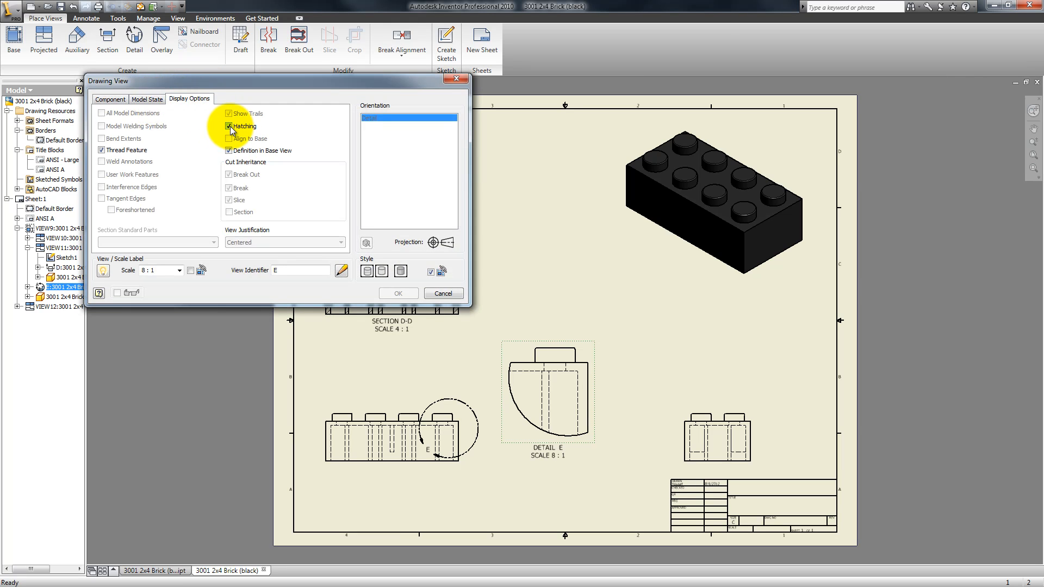
pyautogui.click(152, 99)
pyautogui.click(111, 99)
pyautogui.click(147, 99)
pyautogui.click(443, 294)
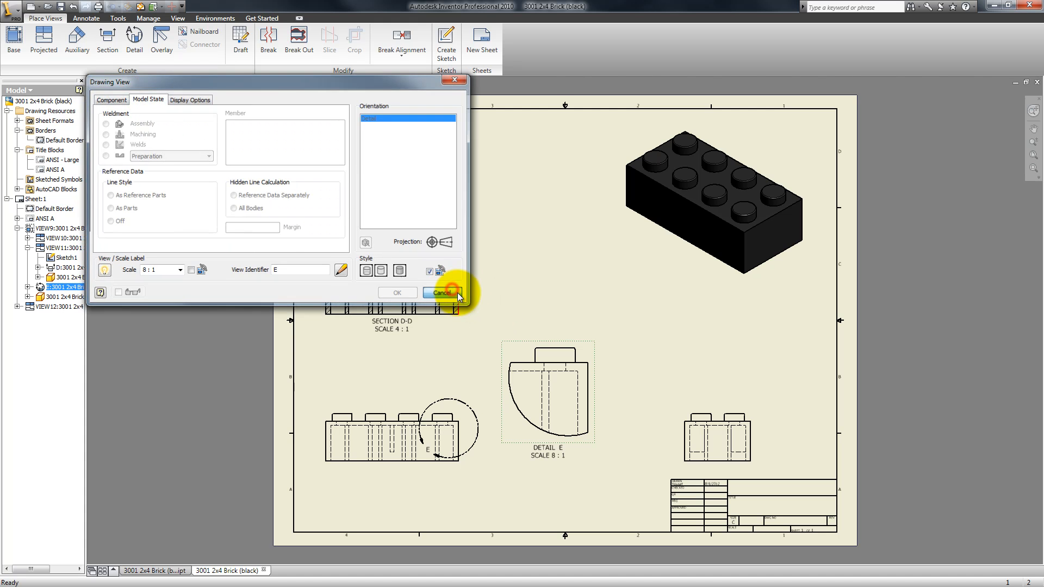
pyautogui.click(136, 39)
pyautogui.click(338, 417)
pyautogui.click(343, 433)
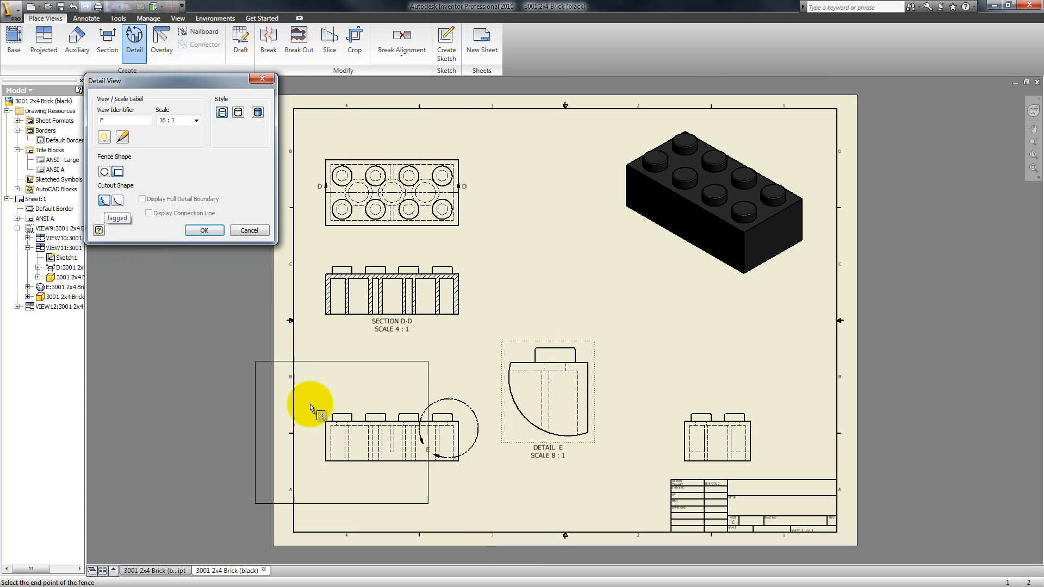
pyautogui.click(362, 409)
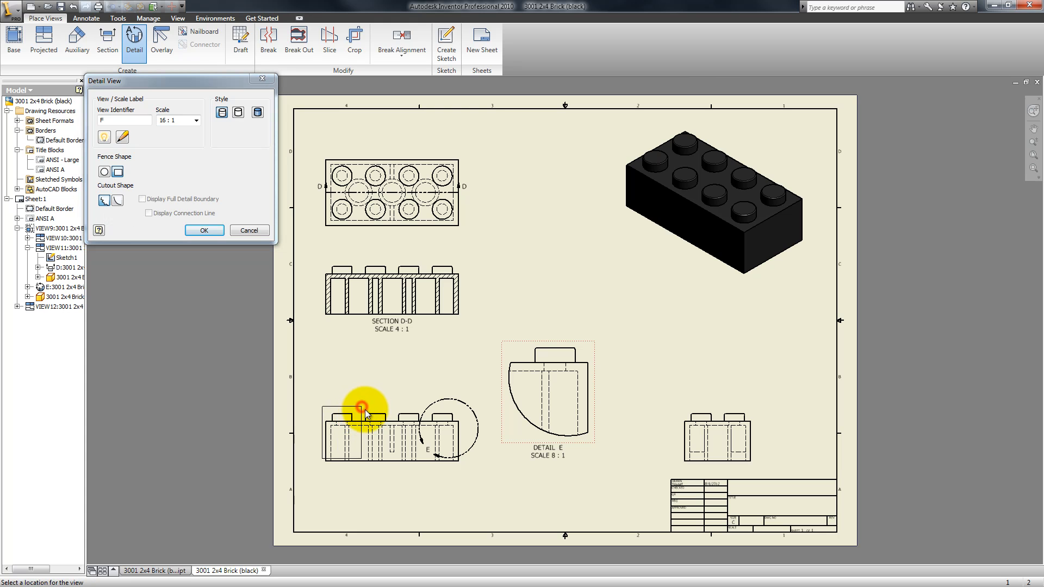
pyautogui.click(370, 418)
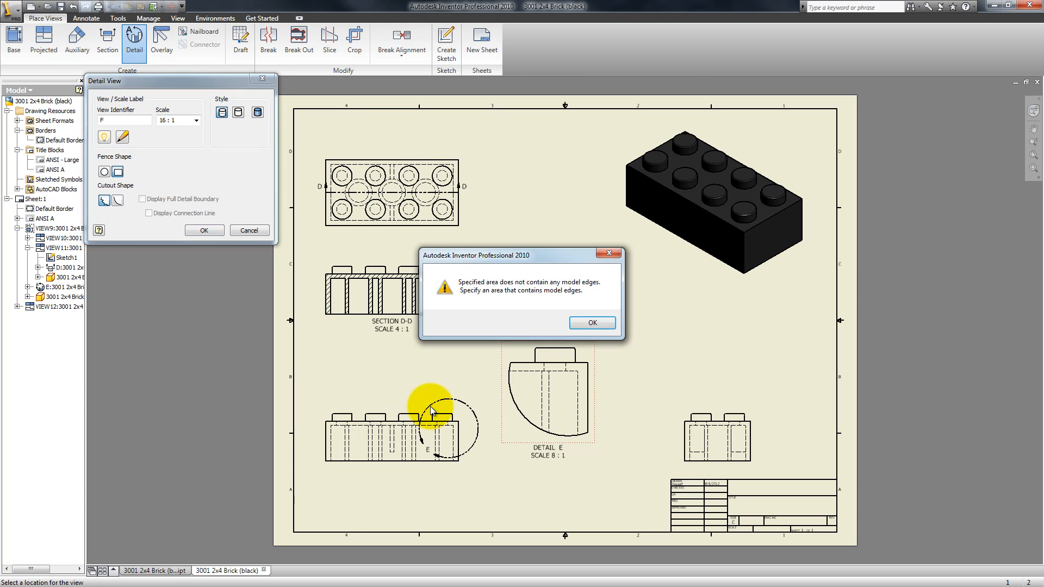
pyautogui.click(593, 323)
pyautogui.click(324, 420)
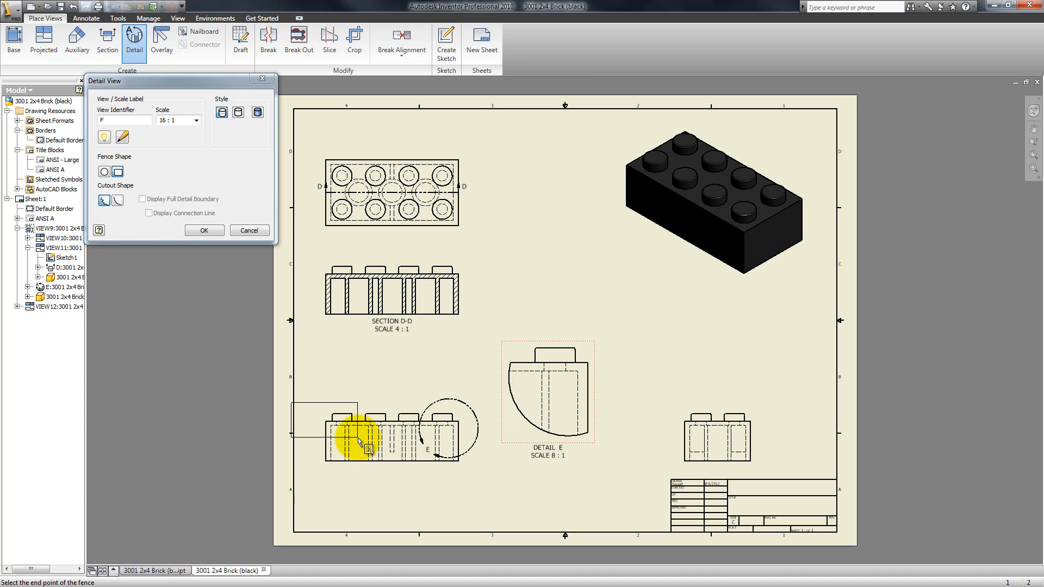
pyautogui.click(602, 325)
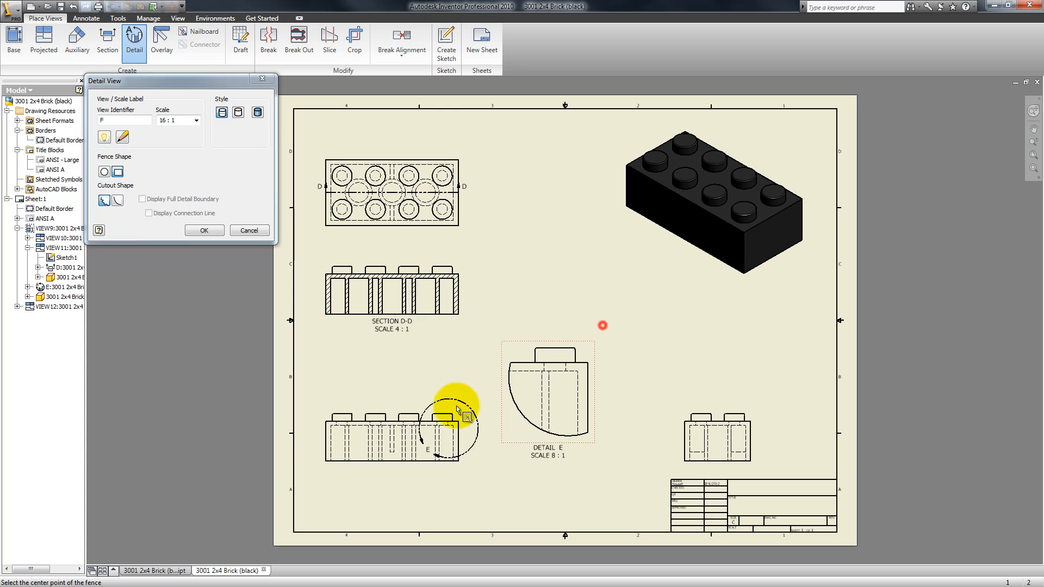
pyautogui.click(369, 470)
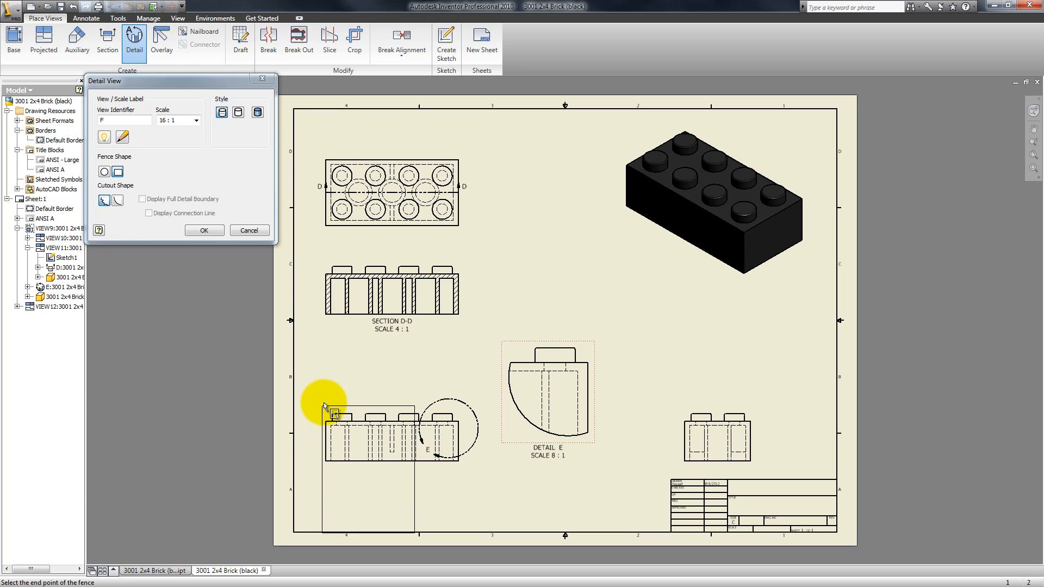
pyautogui.press('Escape')
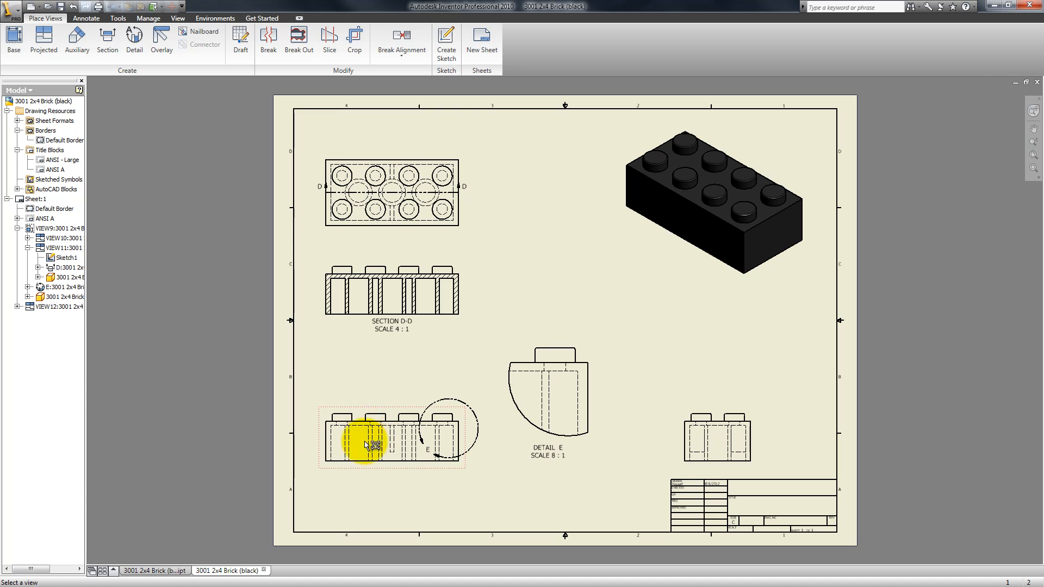
# Create a detail view of the top view's right half with a rectangular fence and place it above the existing detail view.
pyautogui.click(134, 39)
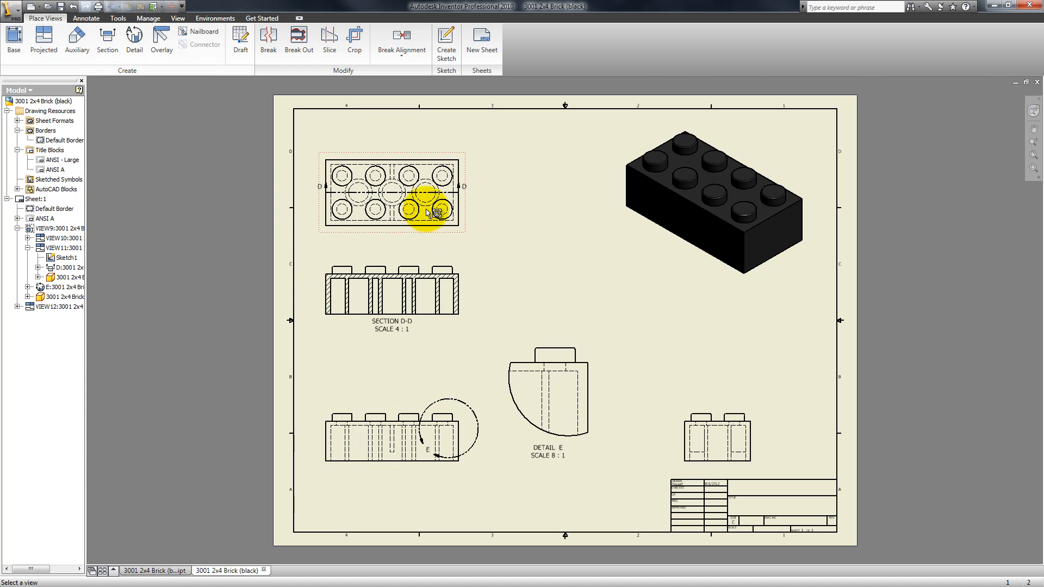
pyautogui.click(419, 158)
pyautogui.click(118, 172)
pyautogui.click(425, 195)
pyautogui.click(463, 157)
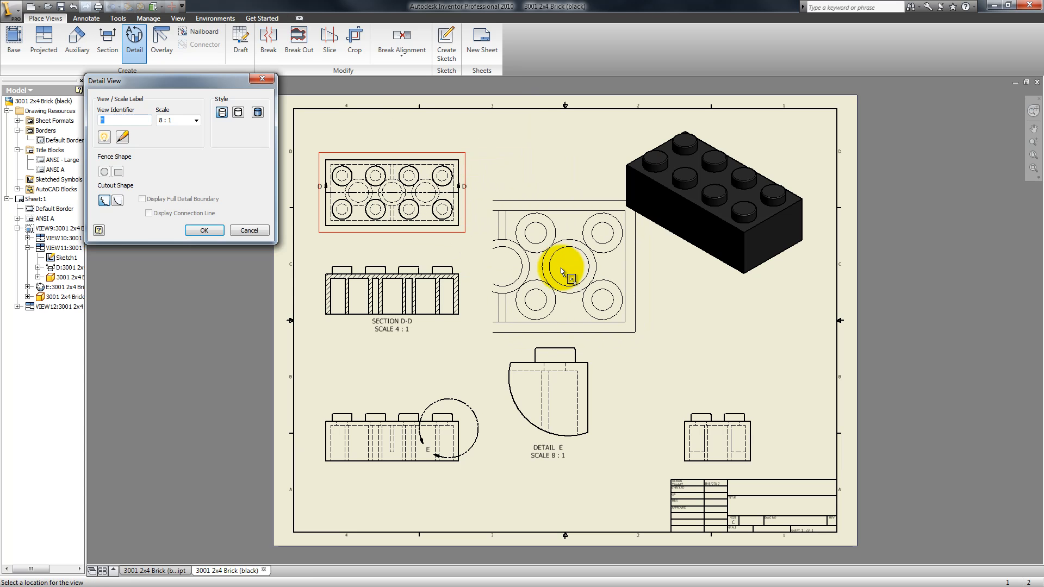
pyautogui.click(557, 269)
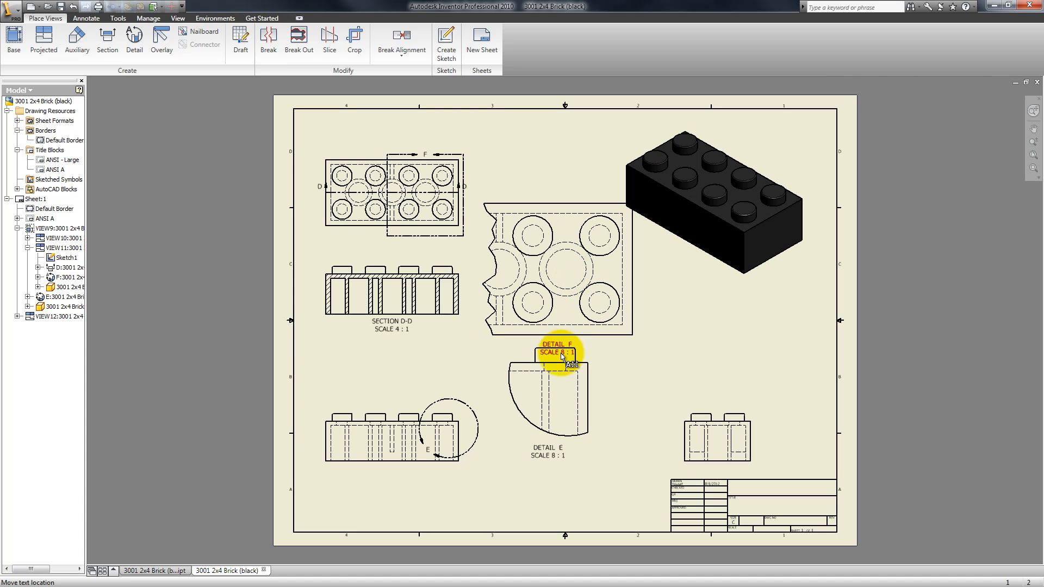
# Check the text formatting of the lower detail view's label.
pyautogui.doubleClick(543, 448)
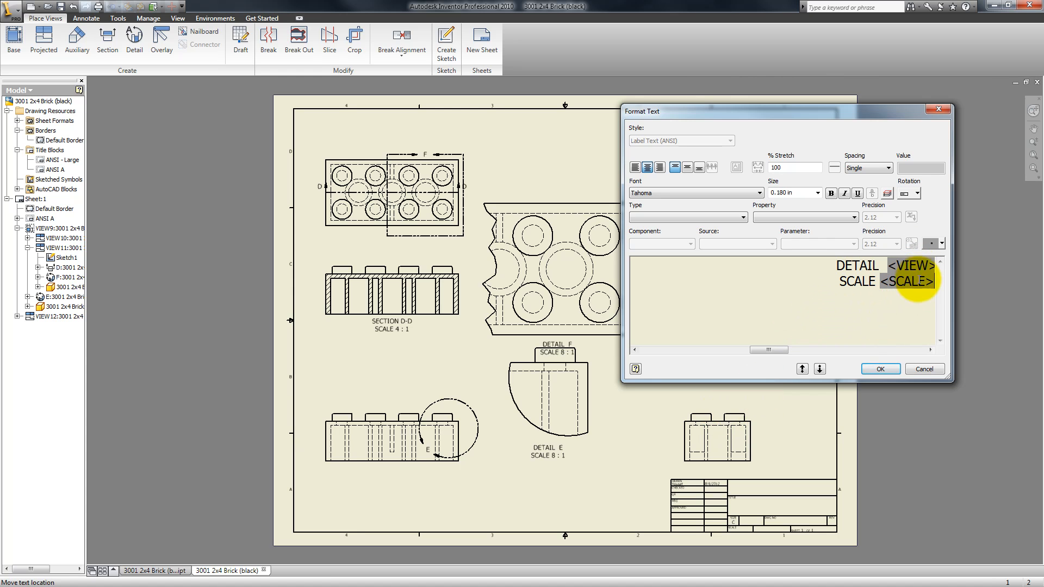
pyautogui.click(943, 372)
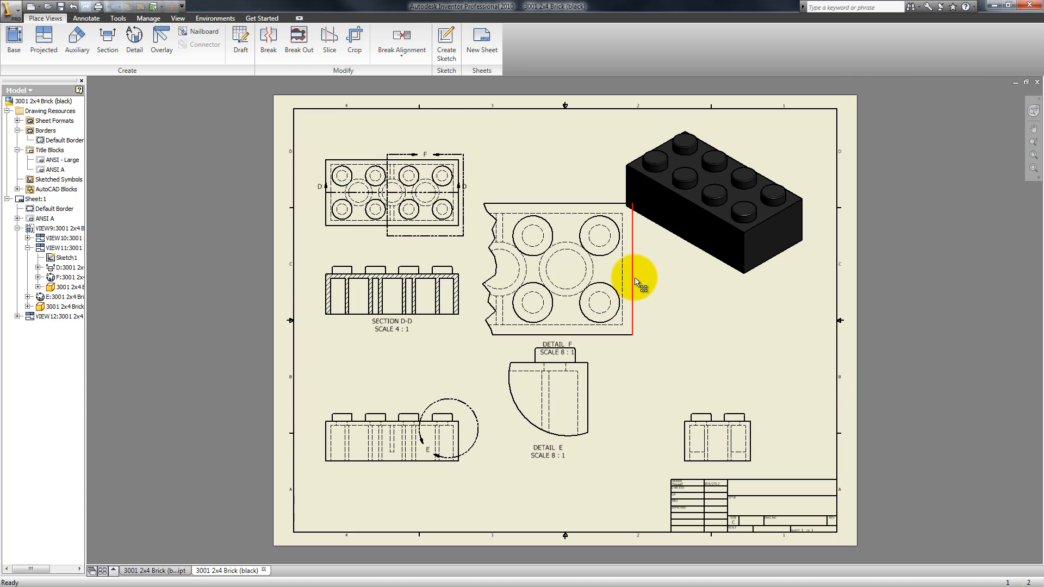
# Rearrange the sheet: move the upper detail view up and left, the isometric view down and right, the side view right, and the front view up.
pyautogui.moveTo(640, 288); pyautogui.dragTo(561, 180)
pyautogui.moveTo(698, 297)
pyautogui.mouseDown()
pyautogui.moveTo(702, 311)
pyautogui.moveTo(707, 296)
pyautogui.mouseUp()
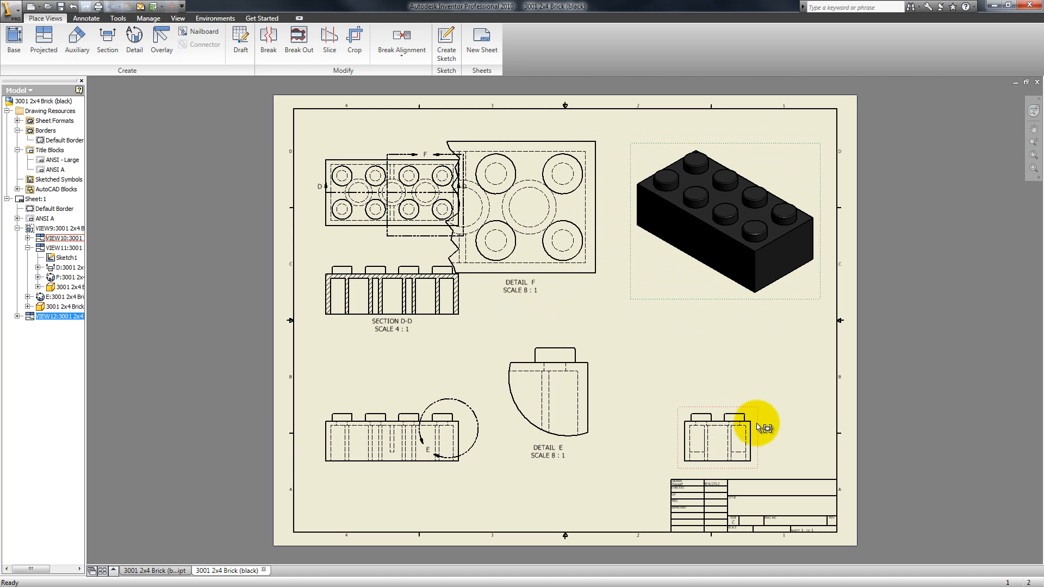
pyautogui.moveTo(760, 424)
pyautogui.mouseDown()
pyautogui.moveTo(688, 427)
pyautogui.moveTo(764, 427)
pyautogui.moveTo(759, 438)
pyautogui.moveTo(770, 438)
pyautogui.mouseUp()
pyautogui.moveTo(449, 475); pyautogui.dragTo(454, 442)
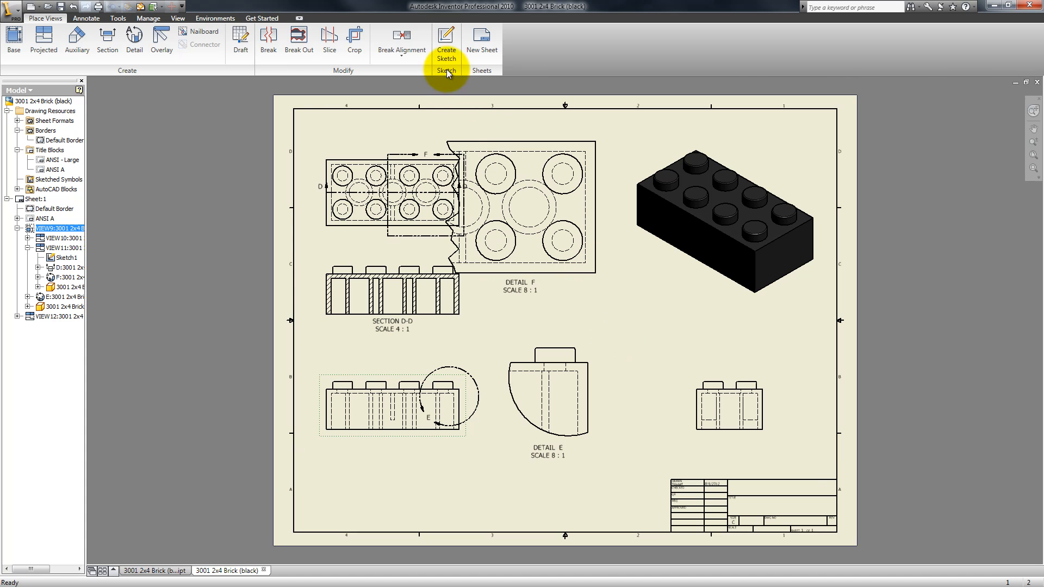
# Sketch three overlapping circles on the empty sheet area between the isometric view and the side view, and finish the sketch.
pyautogui.click(447, 49)
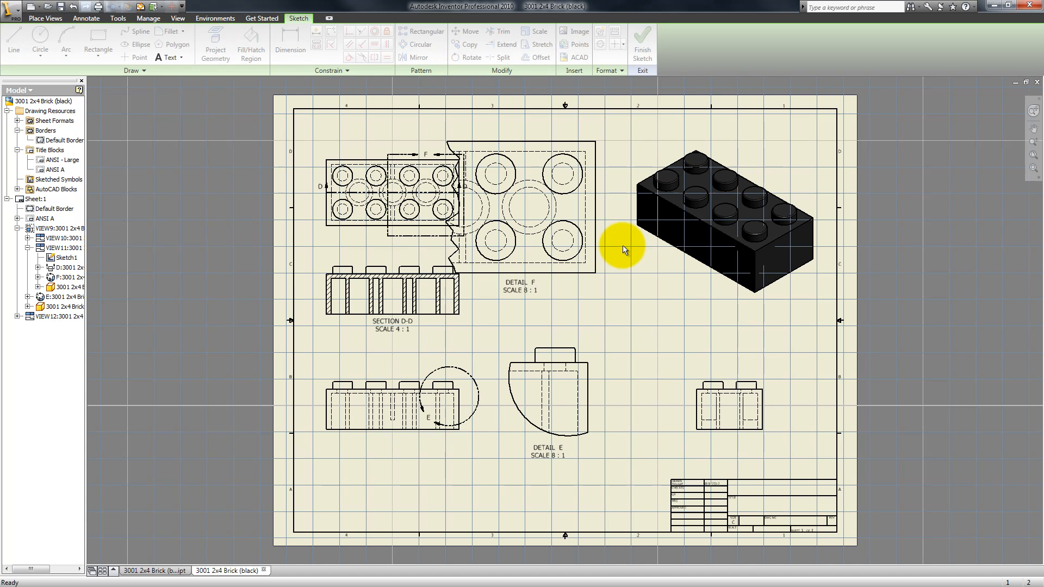
pyautogui.click(656, 336)
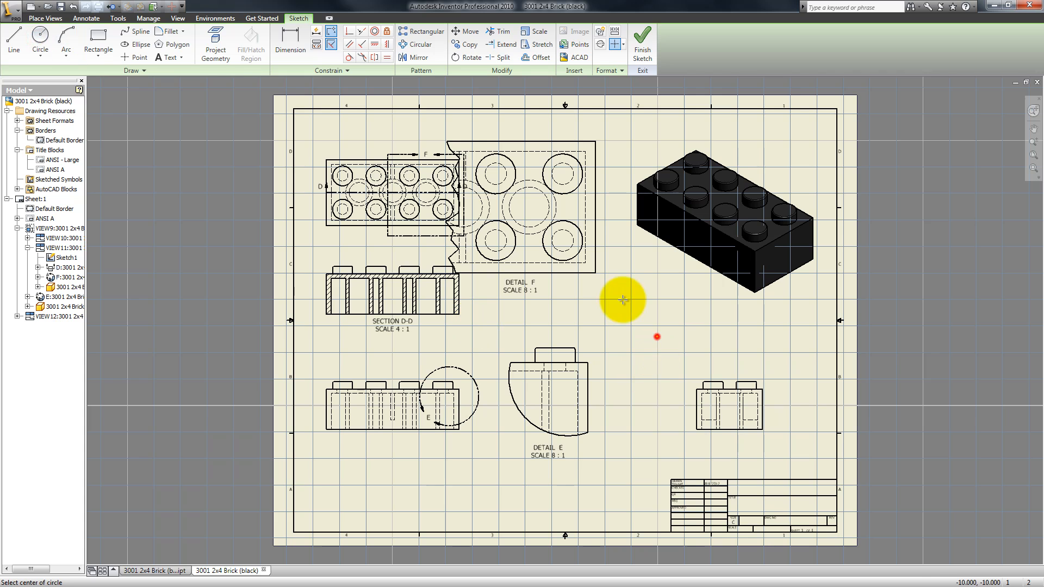
pyautogui.click(637, 304)
pyautogui.click(668, 324)
pyautogui.click(703, 317)
pyautogui.click(747, 344)
pyautogui.click(693, 325)
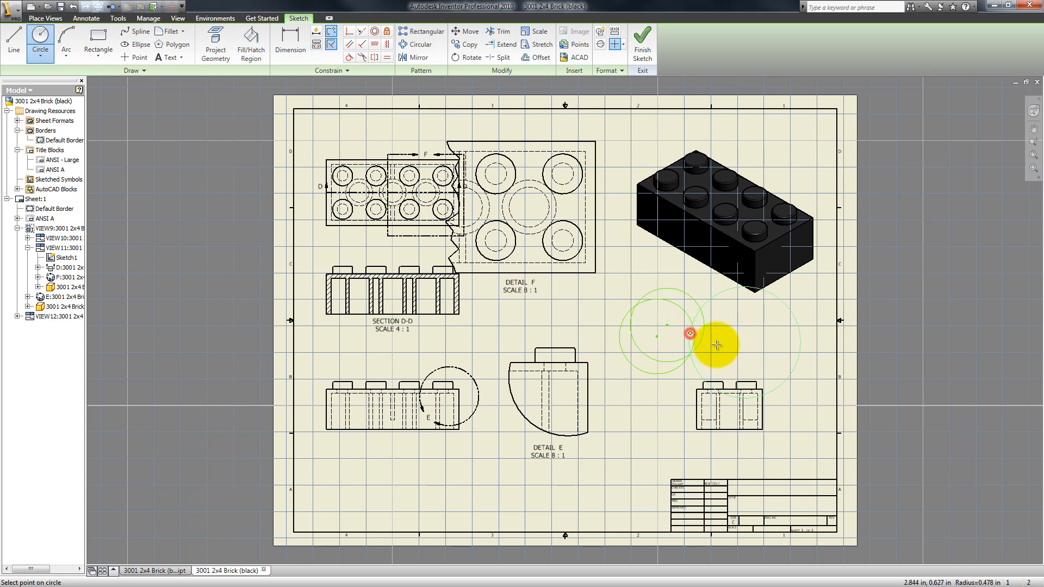
pyautogui.click(644, 52)
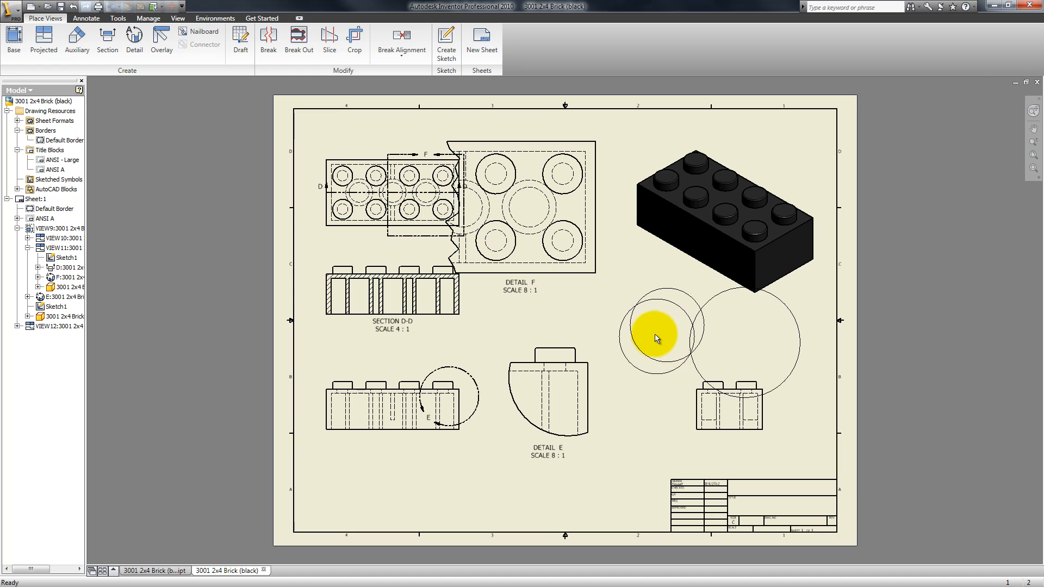
# Add a second blank sheet to the drawing and bring up the annotation tools.
pyautogui.click(487, 45)
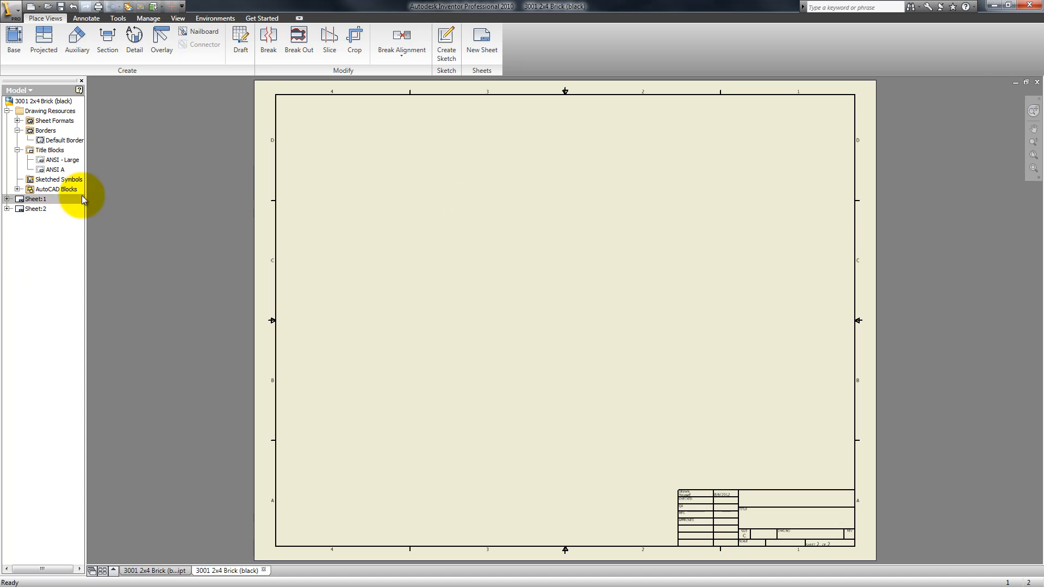
pyautogui.click(43, 210)
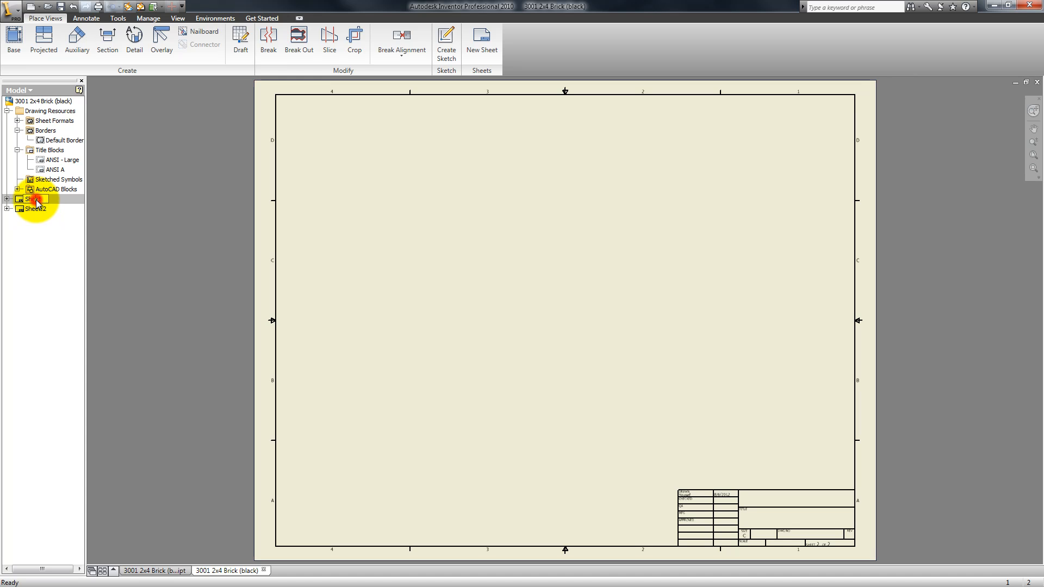
pyautogui.click(39, 213)
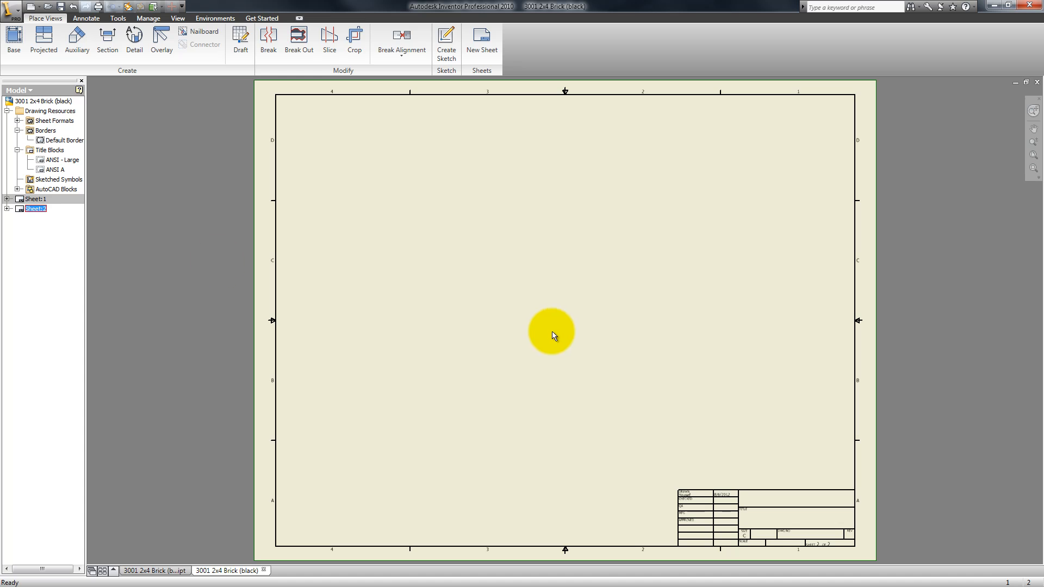
pyautogui.click(215, 161)
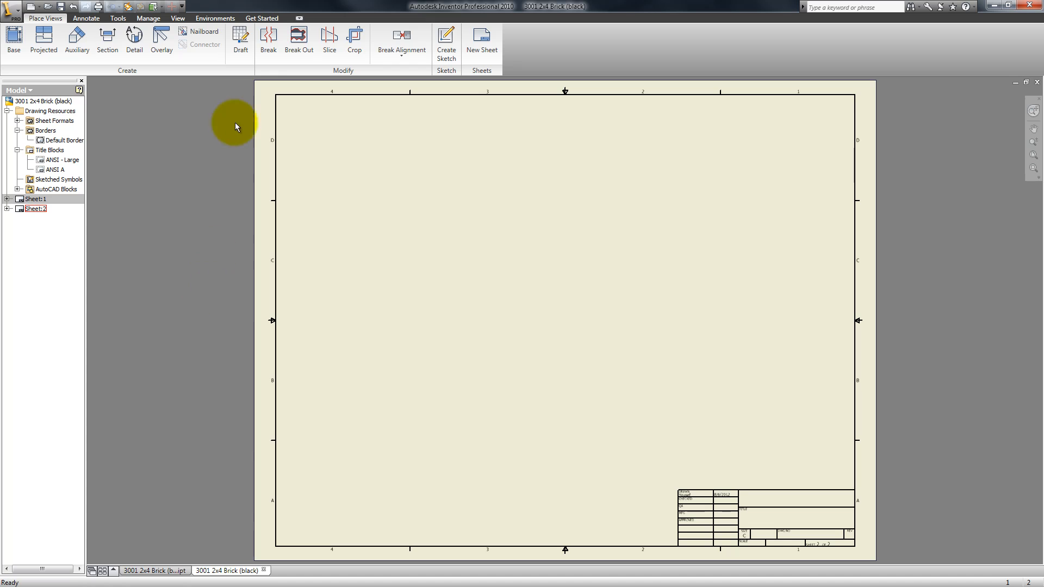
pyautogui.click(102, 20)
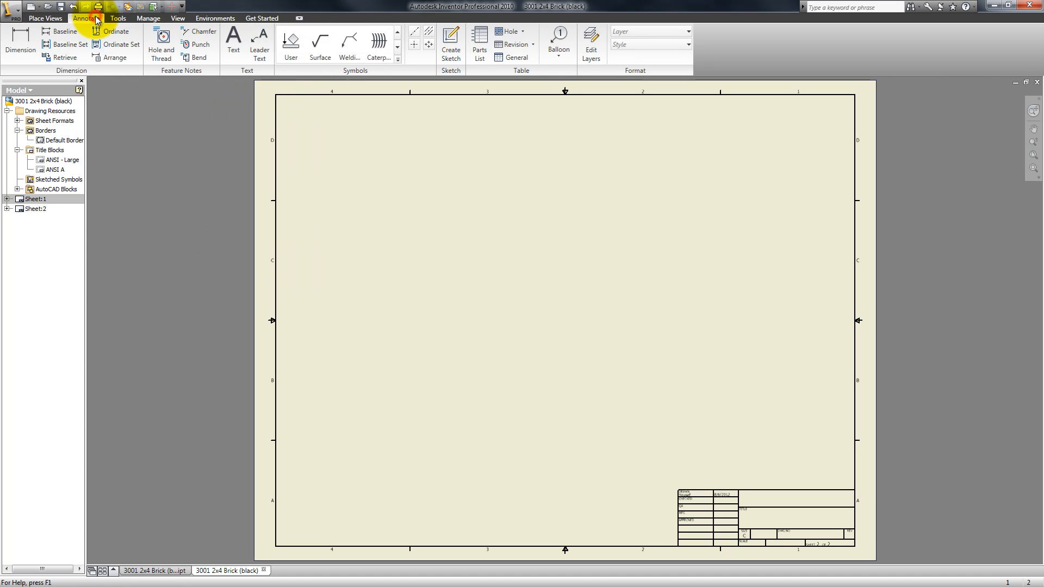